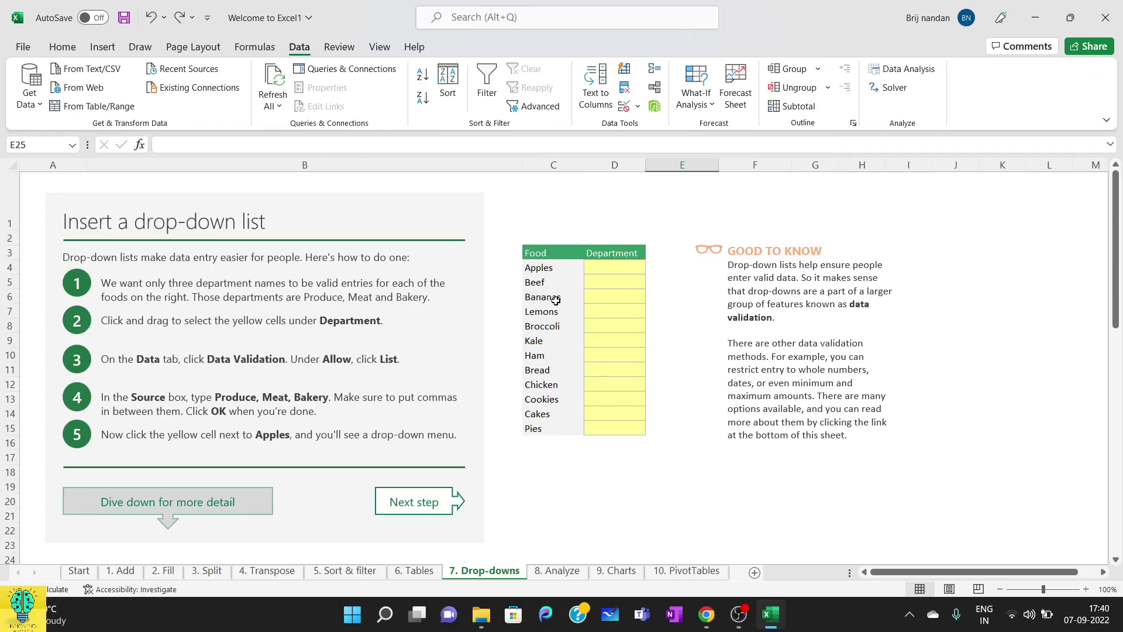
click(557, 267)
click(555, 282)
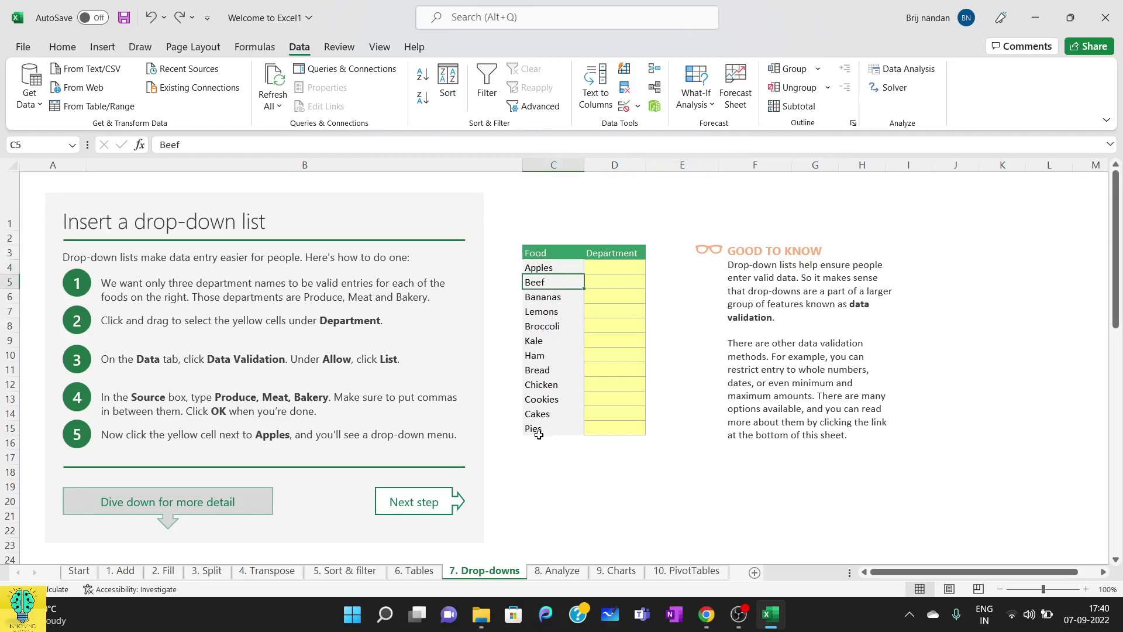
click(617, 270)
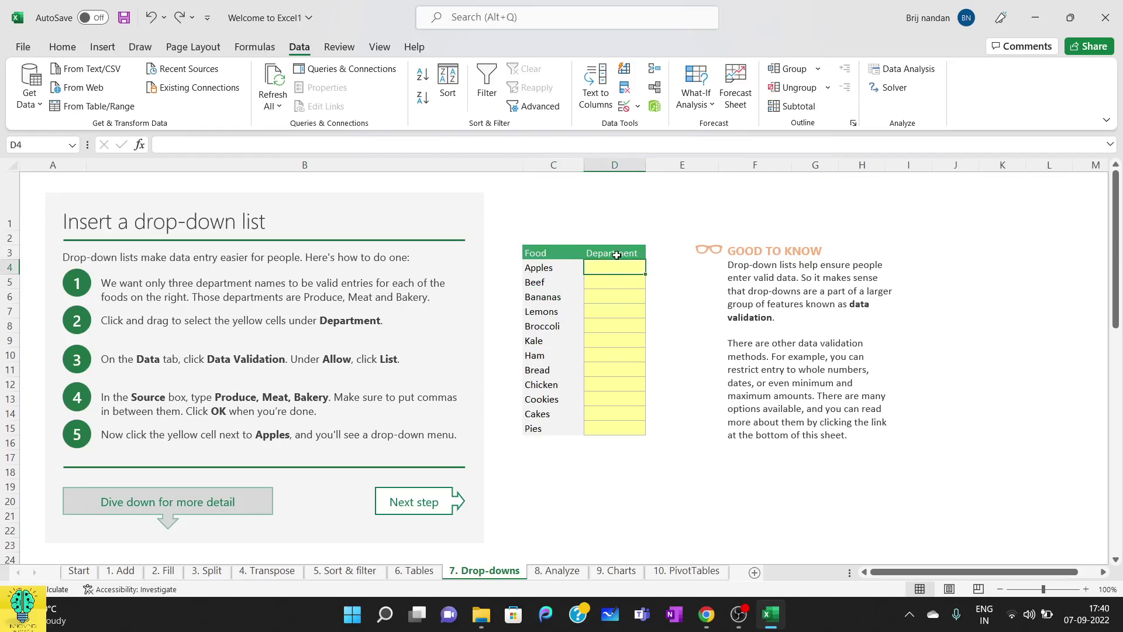
Restrict the yellow Department cells D4:D15 to a drop-down list with the source entries Produce,Meat,Bakery using data validation.
drag(614, 268, 606, 426)
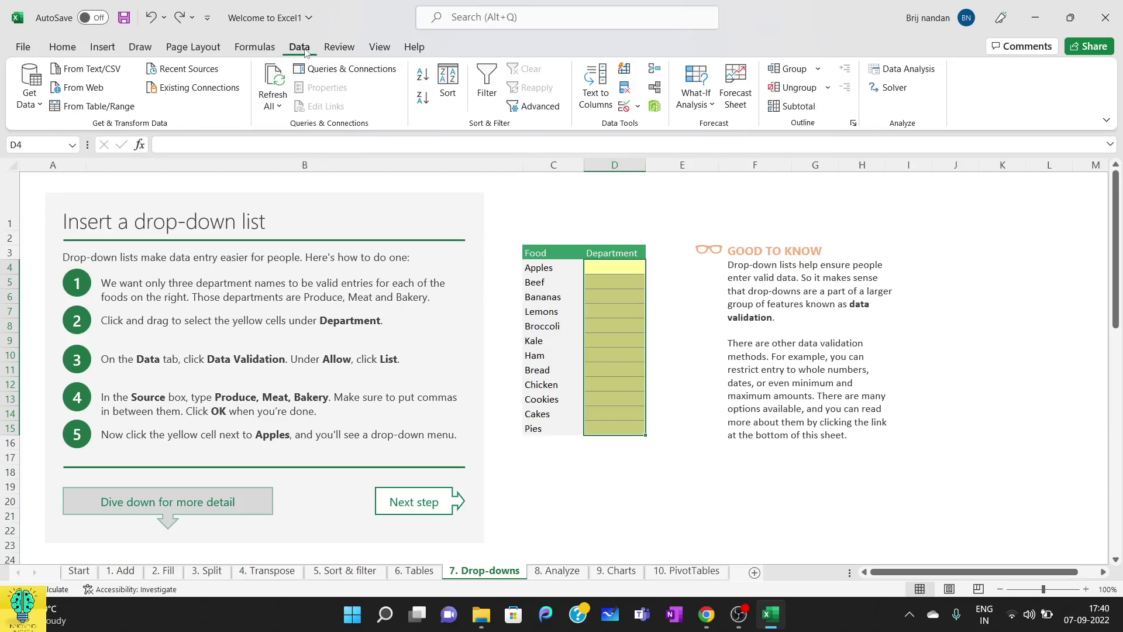
click(637, 109)
click(660, 133)
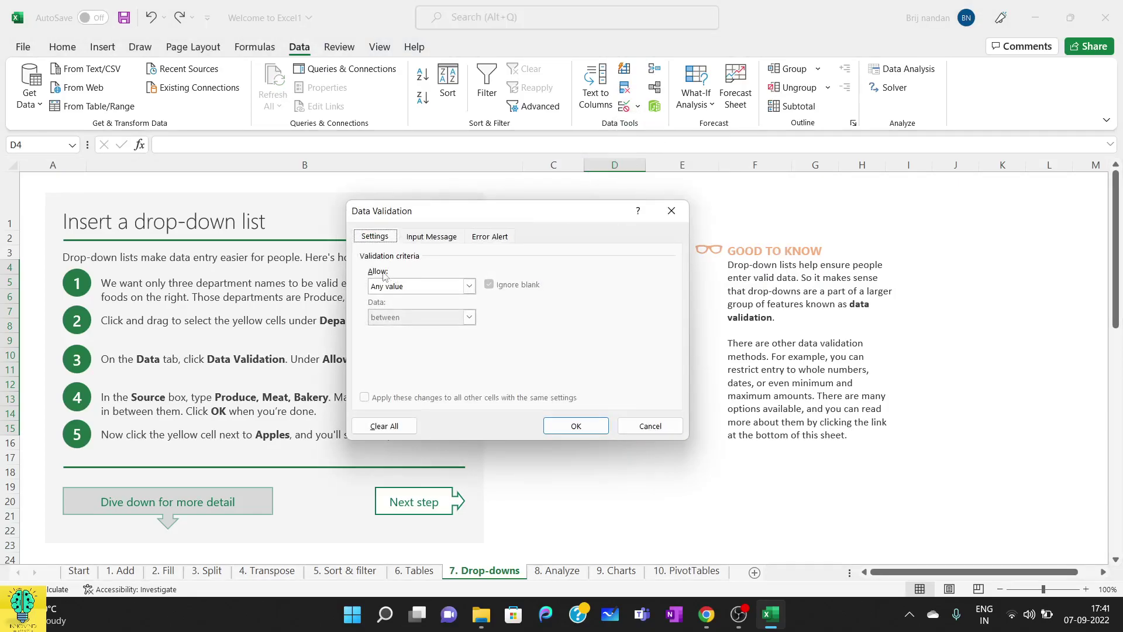
click(469, 287)
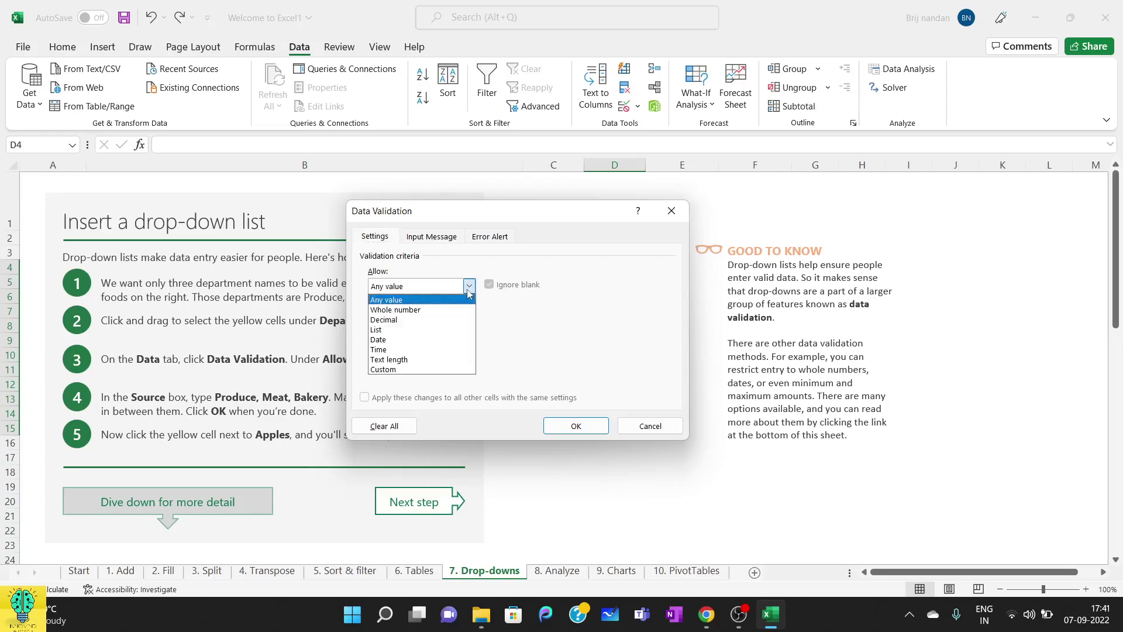
click(378, 330)
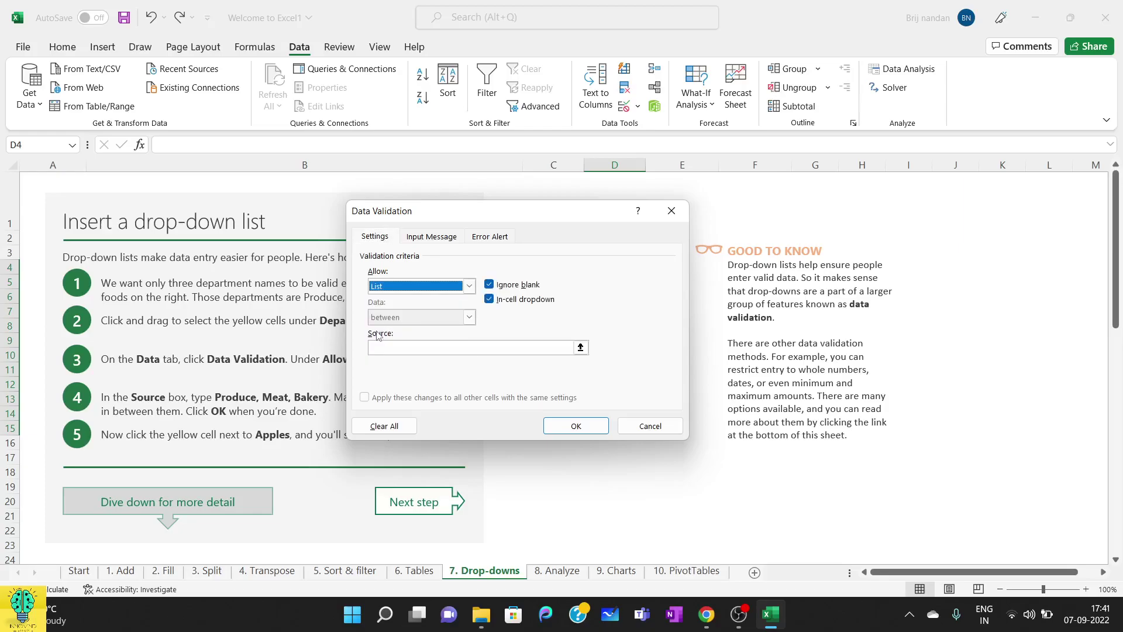
click(436, 345)
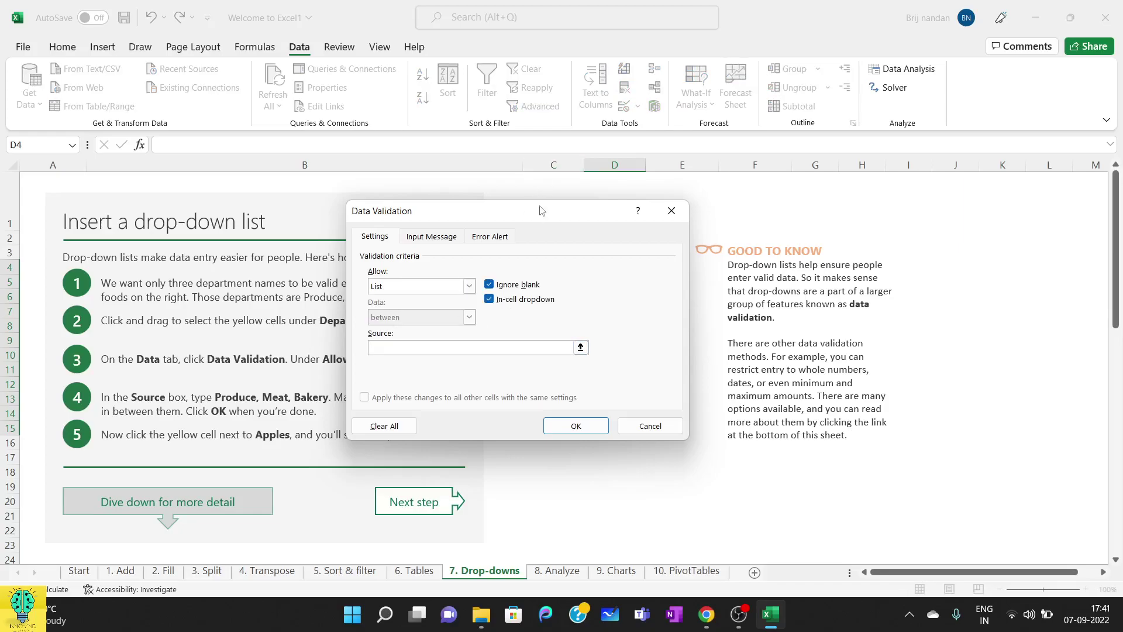
drag(541, 211, 720, 194)
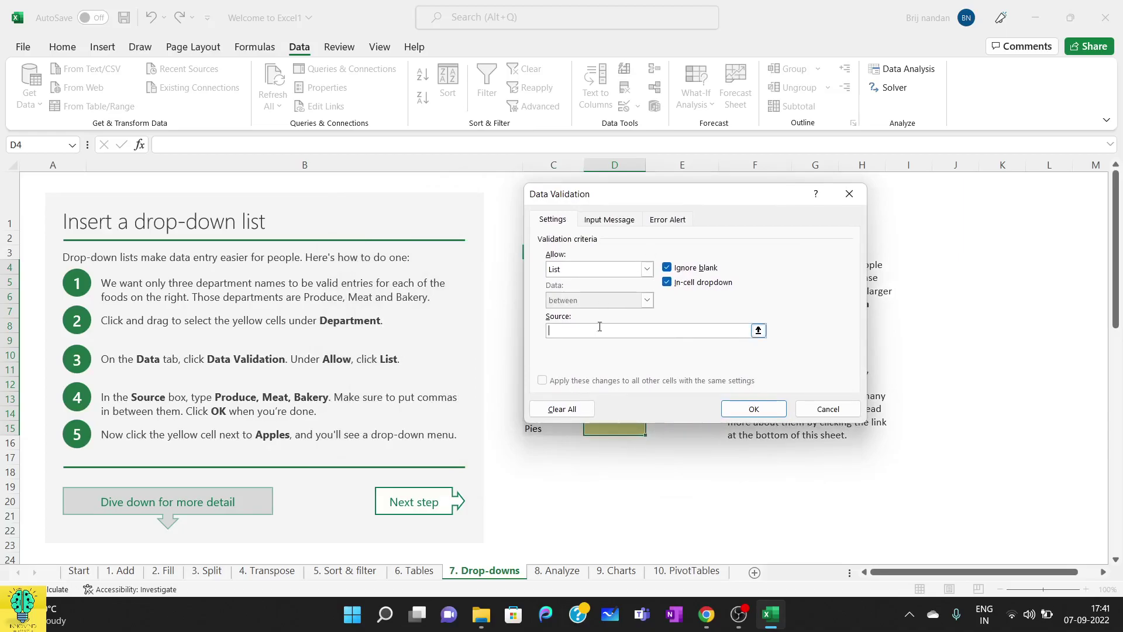
text(Produce,Meat,Bakery)
click(745, 409)
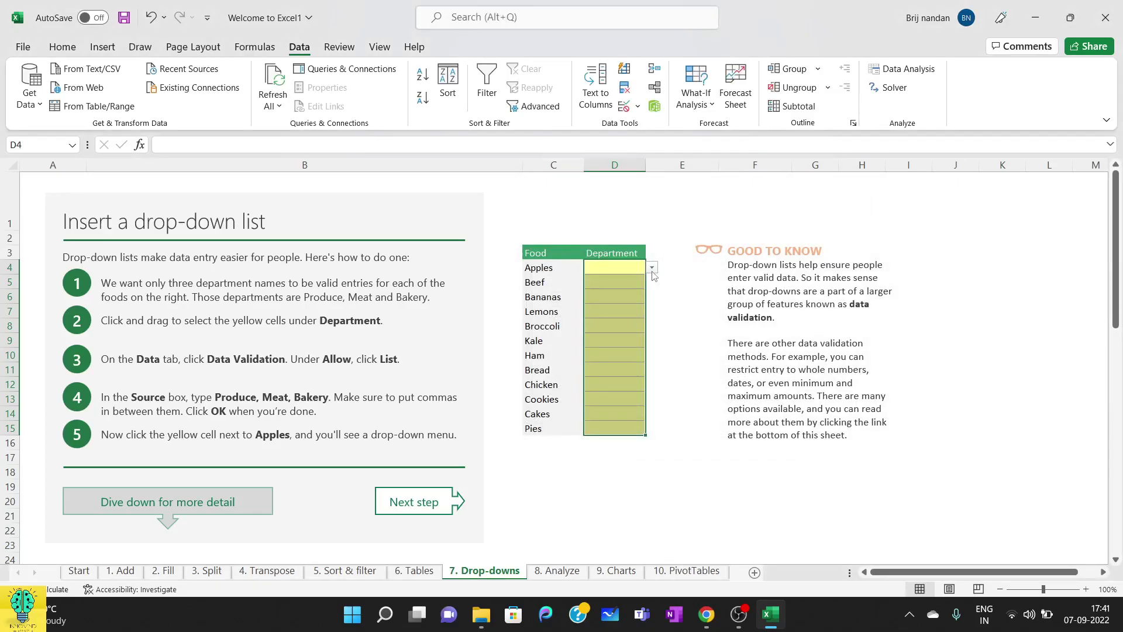
Choose Meat as the department for Apples and Produce for Beef from their in-cell drop-down lists.
click(619, 266)
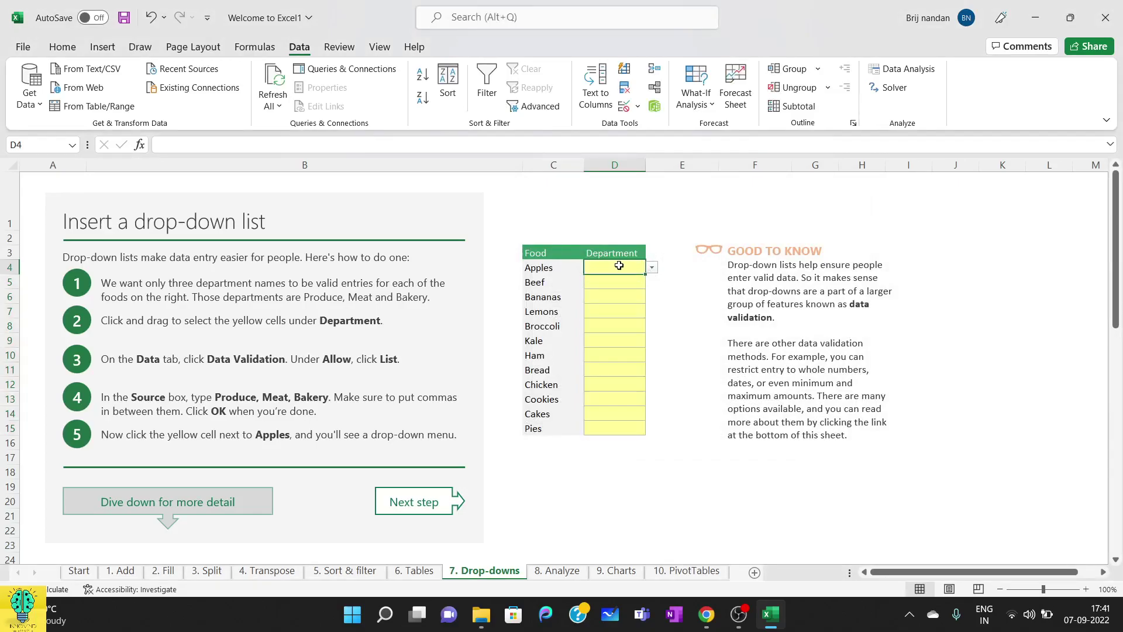
click(652, 269)
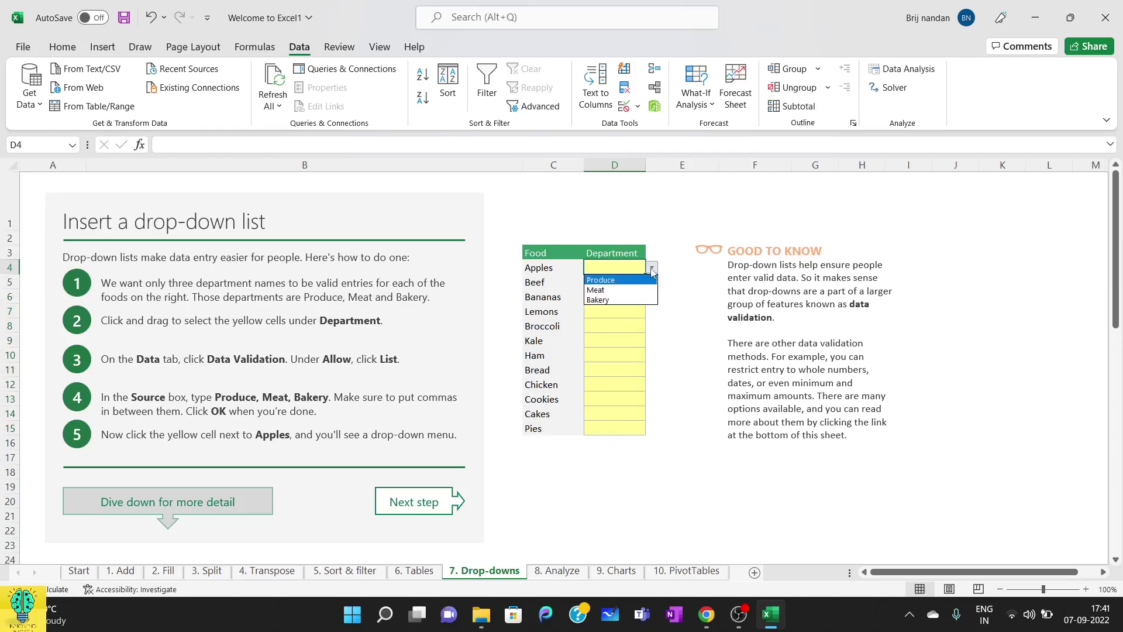
click(622, 290)
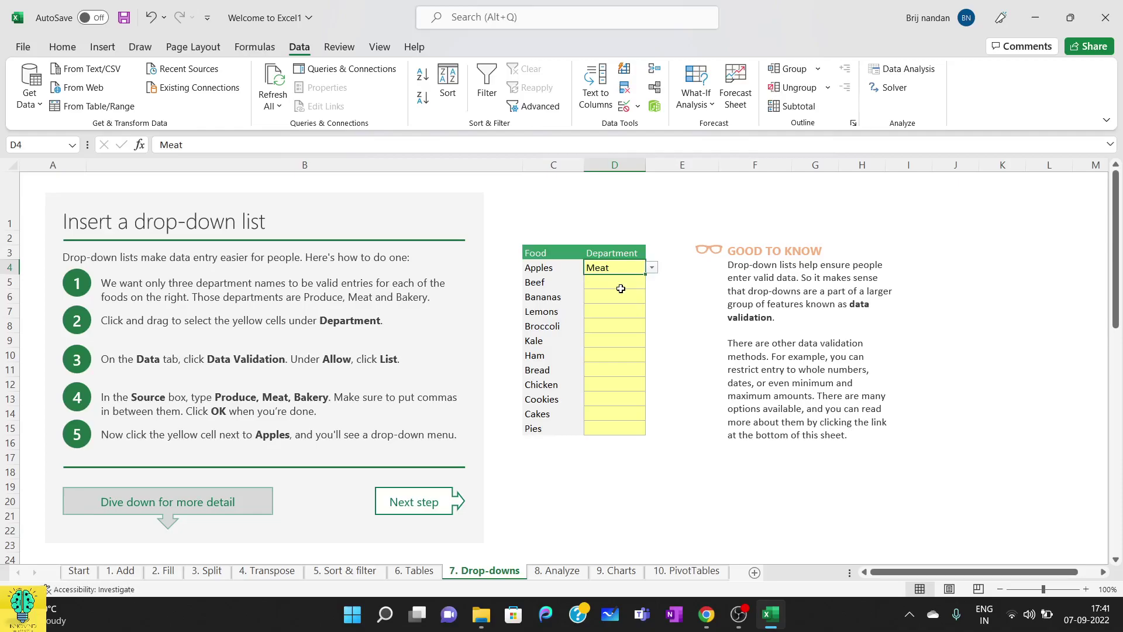
click(622, 288)
click(652, 284)
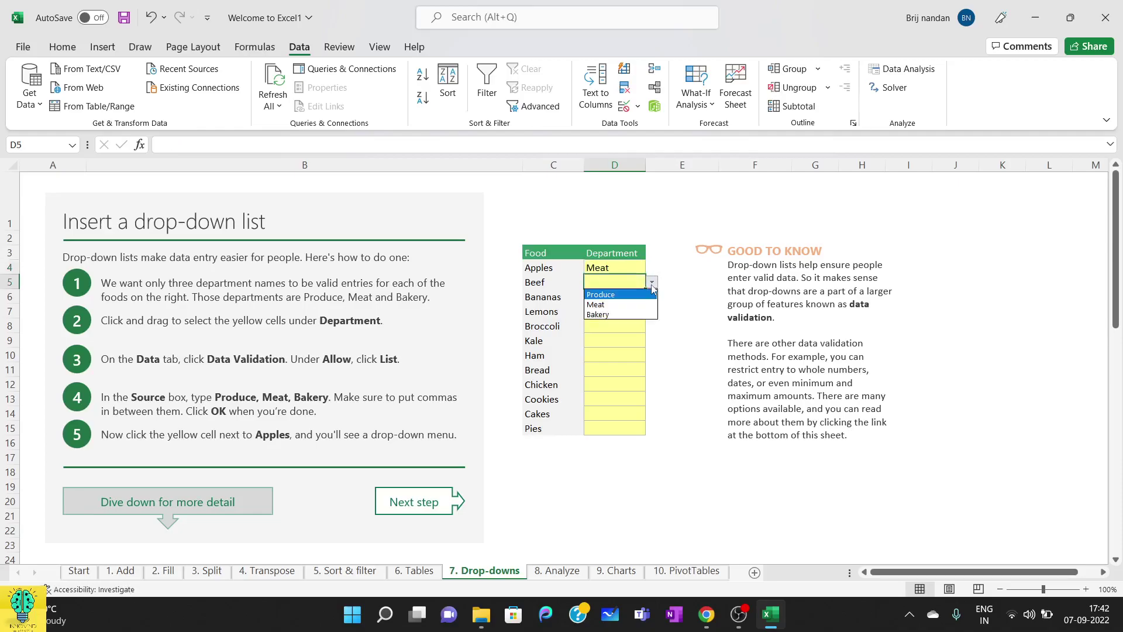
click(629, 293)
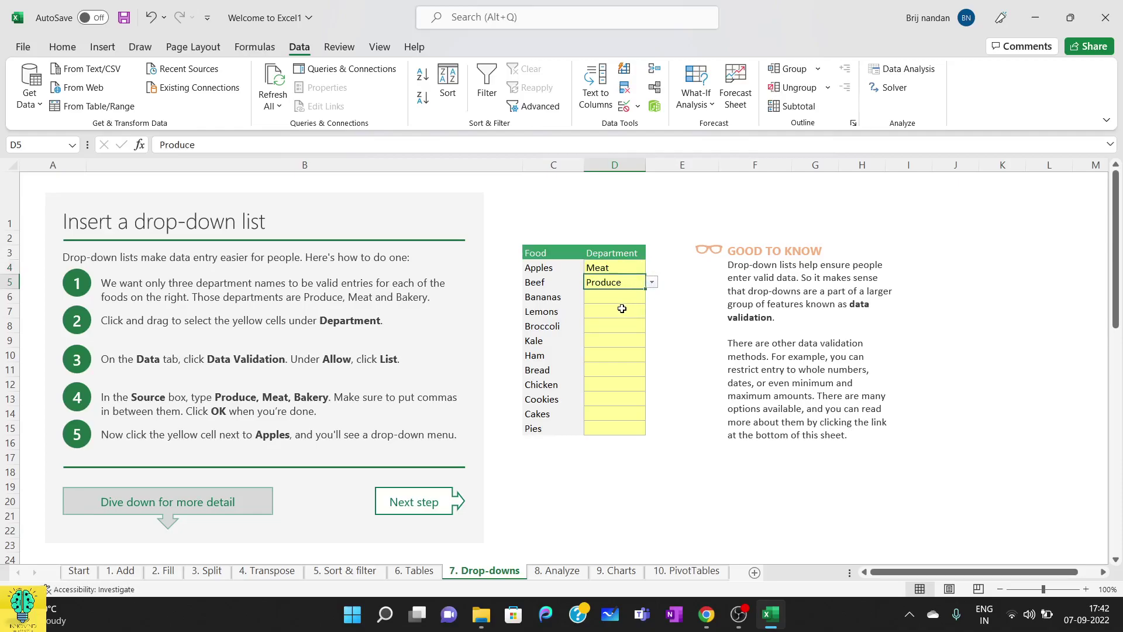
Compare the Lemons drop-down choices in the first food table with the best-practice section on using a table for drop-downs.
click(622, 309)
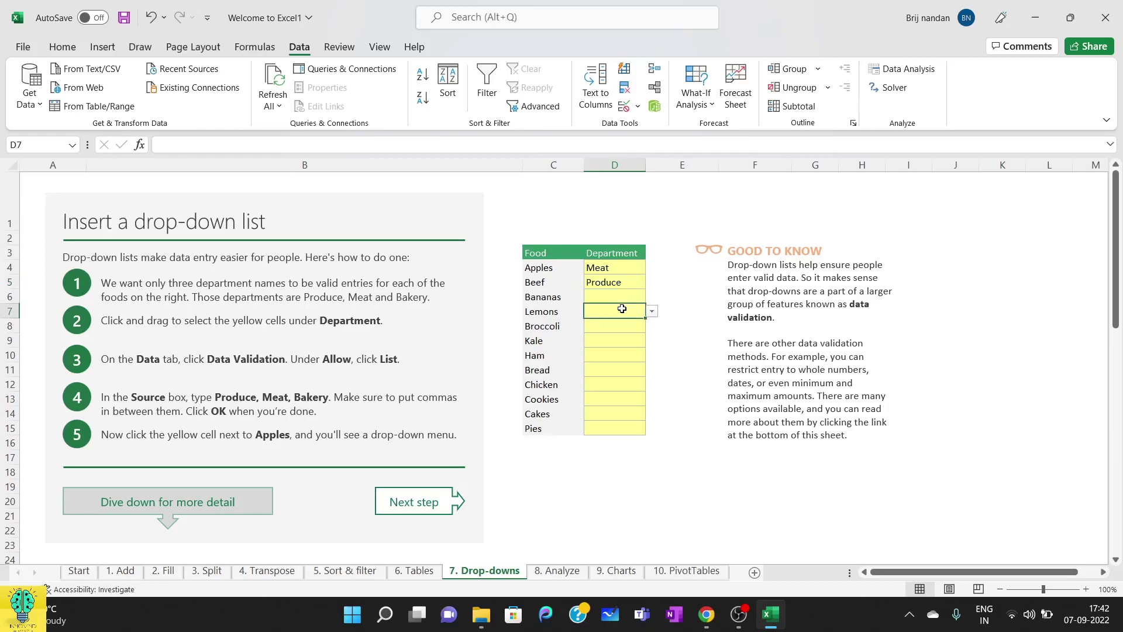
scroll(622, 309, down, 8)
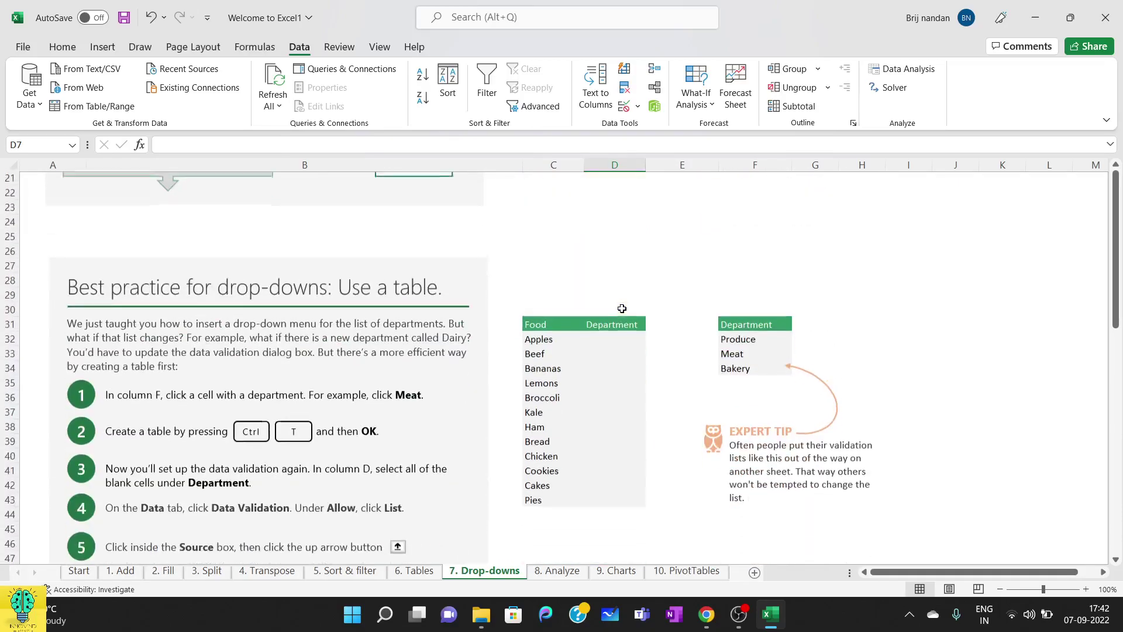
scroll(622, 309, down, 1)
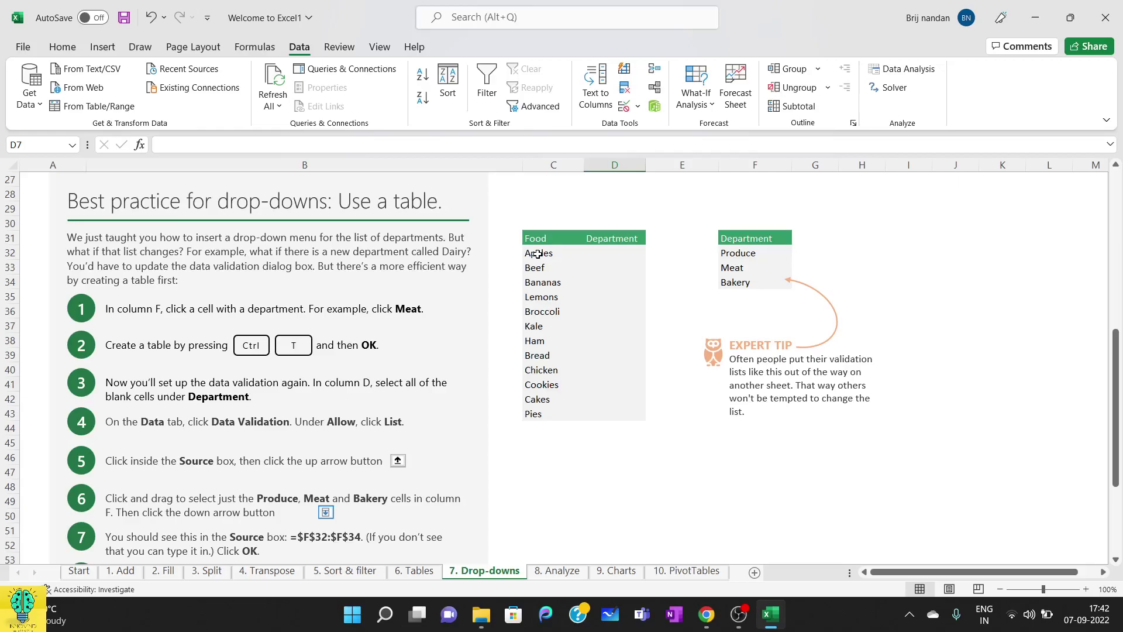
scroll(537, 254, up, 8)
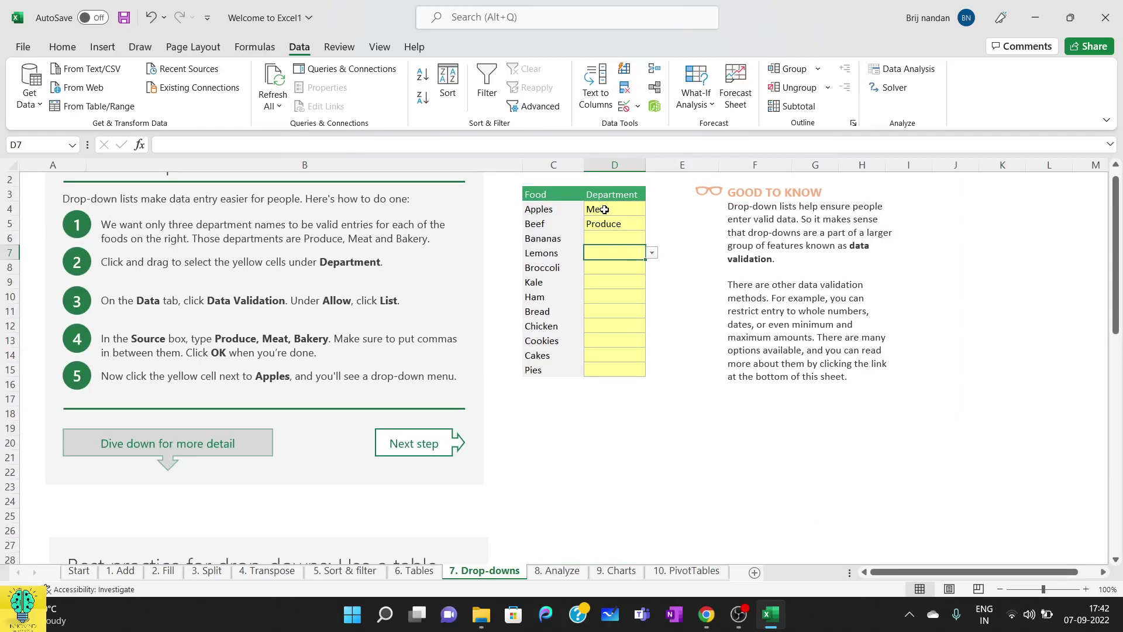
scroll(604, 210, down, 8)
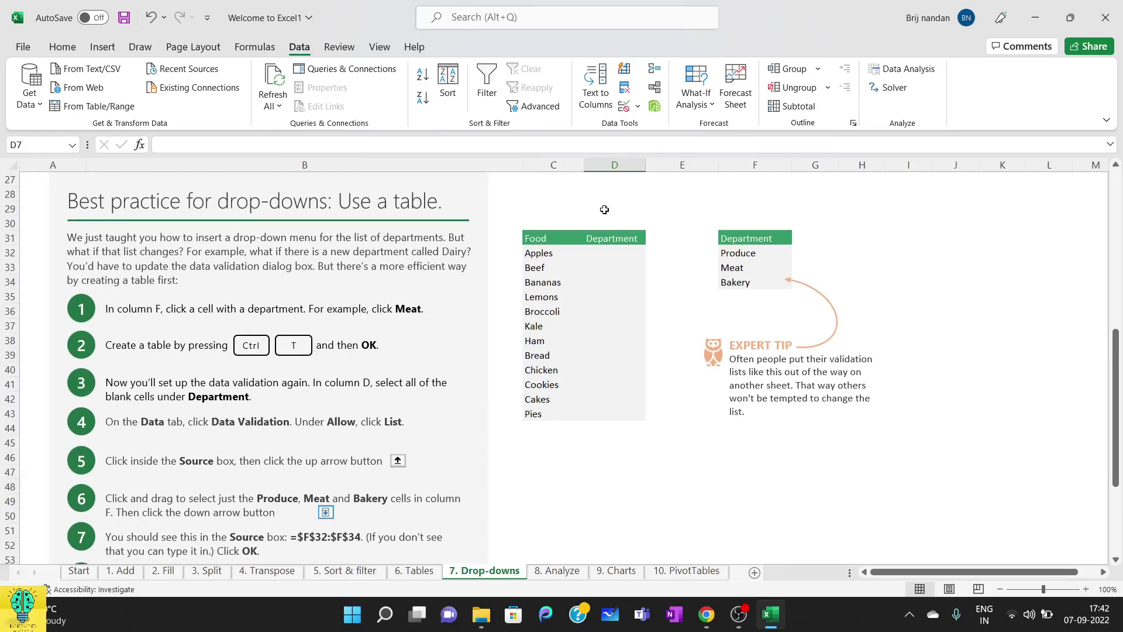
scroll(604, 210, up, 8)
click(652, 253)
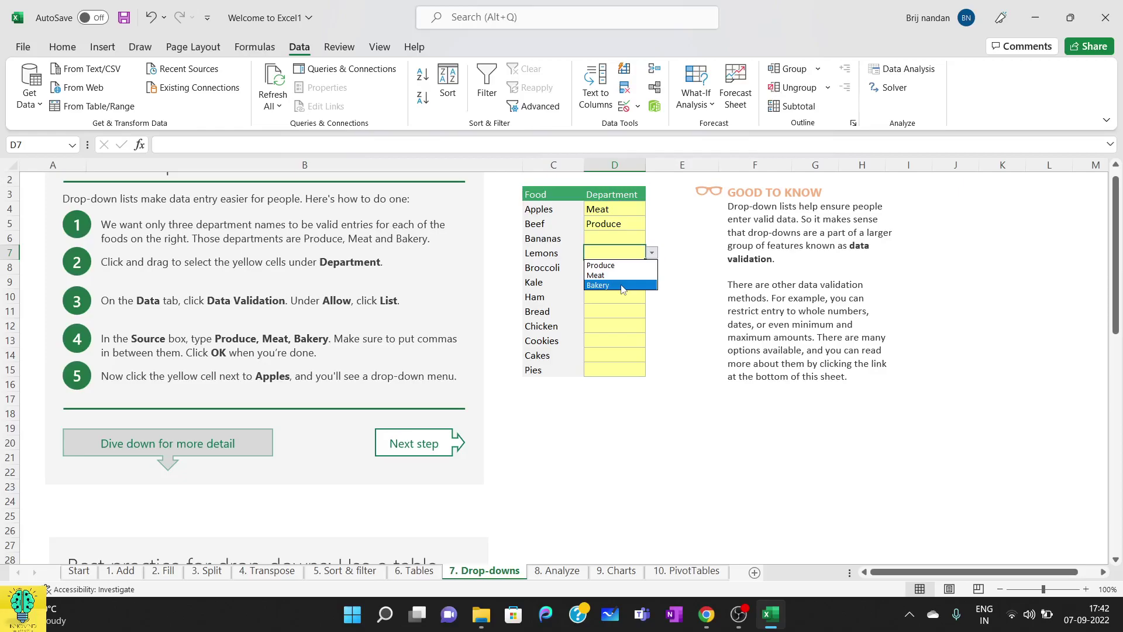
click(672, 376)
scroll(671, 376, down, 2)
scroll(671, 376, up, 2)
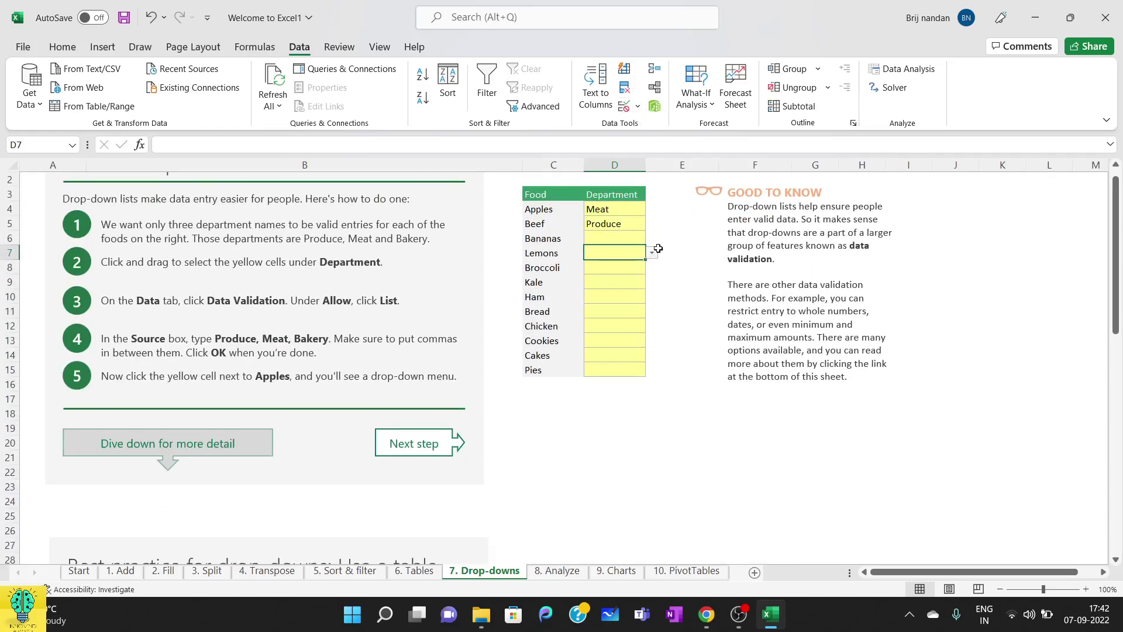
Convert the department list in F31:F34 of the best-practice section into a table with headers.
scroll(663, 298, down, 11)
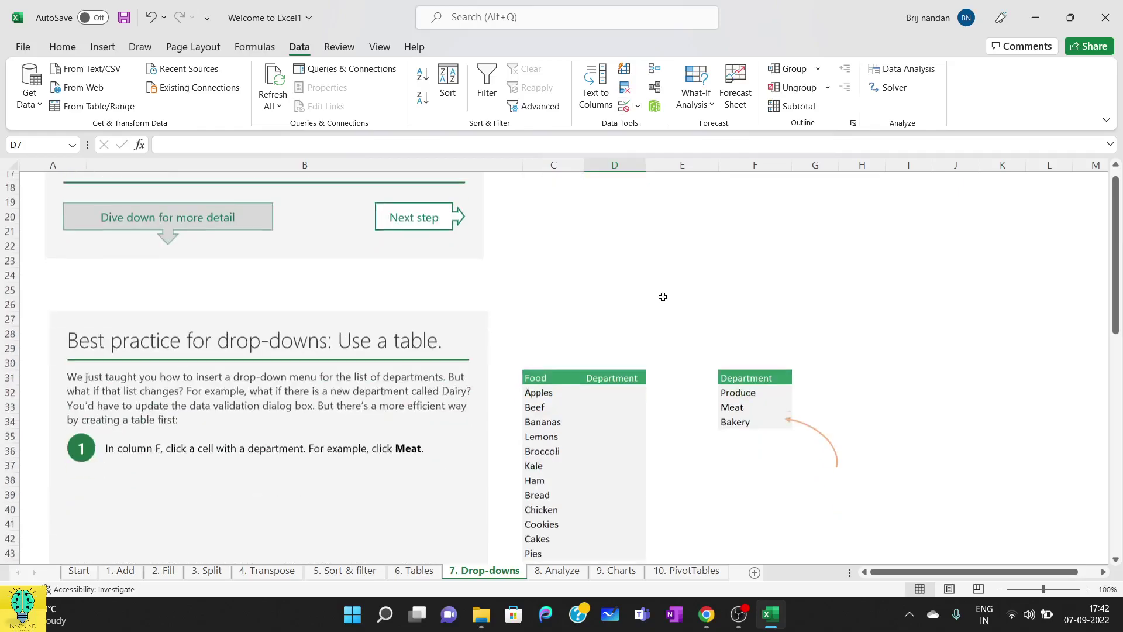
scroll(663, 297, up, 2)
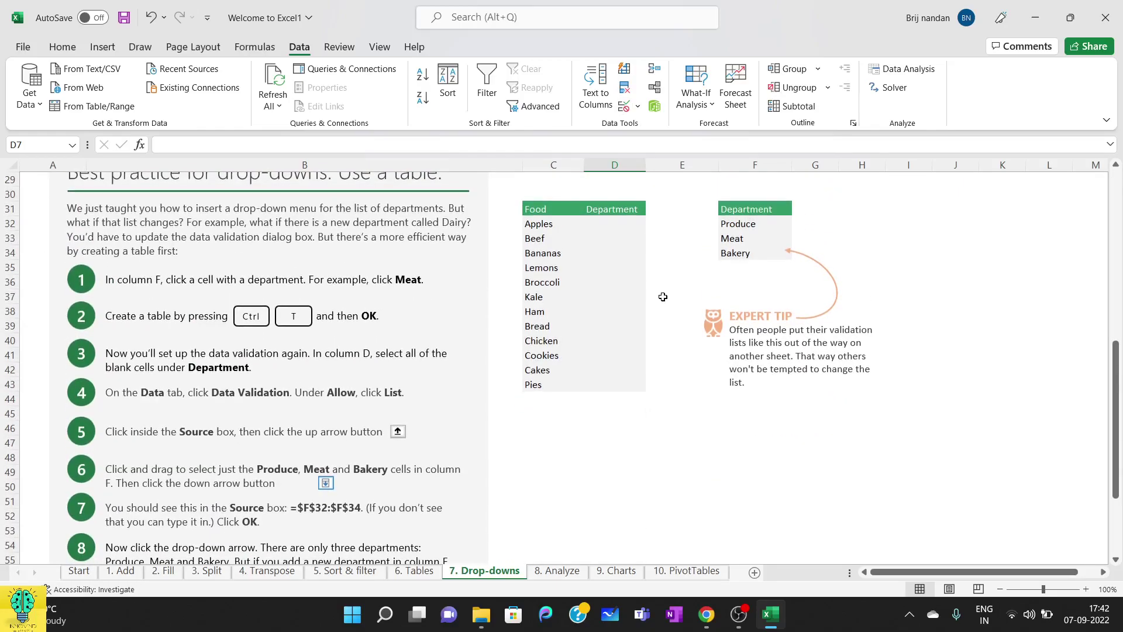
scroll(663, 297, up, 2)
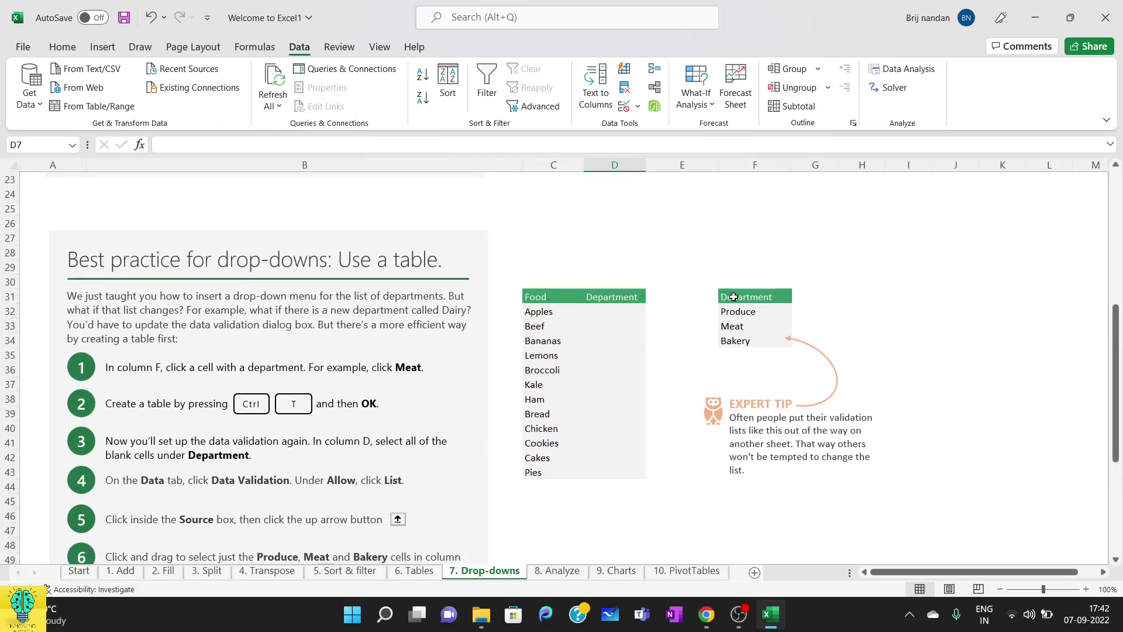
drag(733, 297, 763, 342)
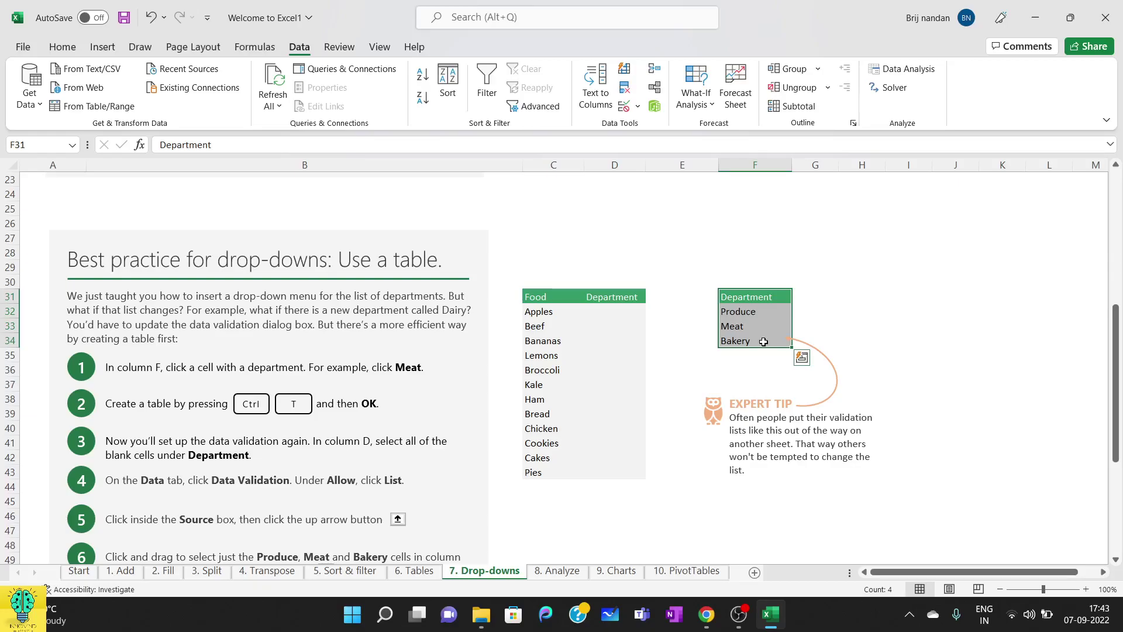
key(ctrl+t)
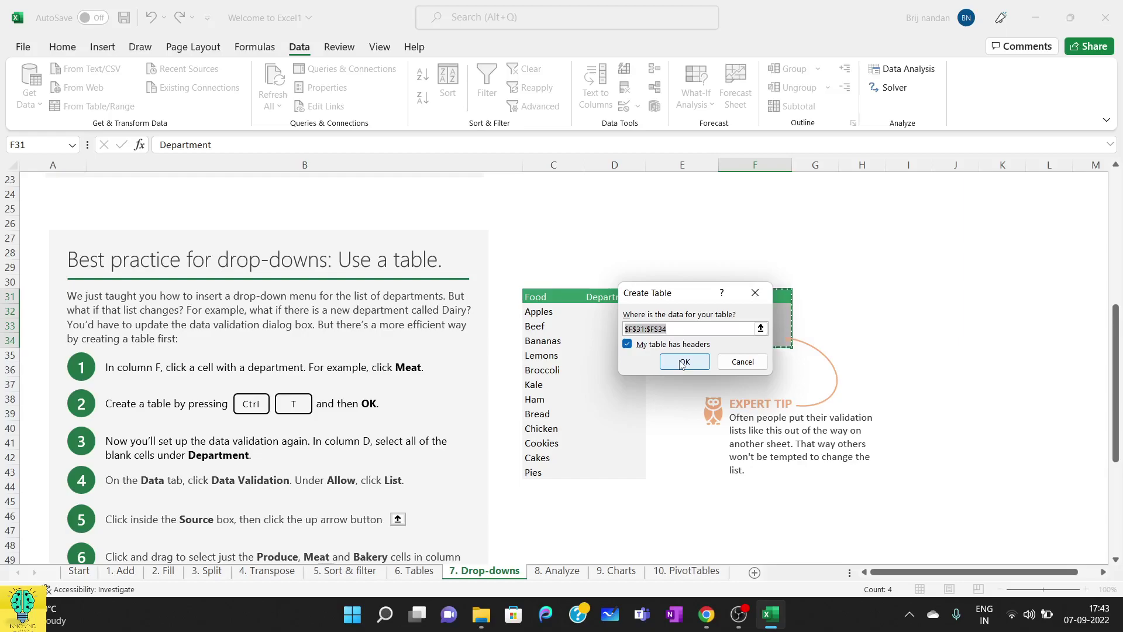
click(682, 363)
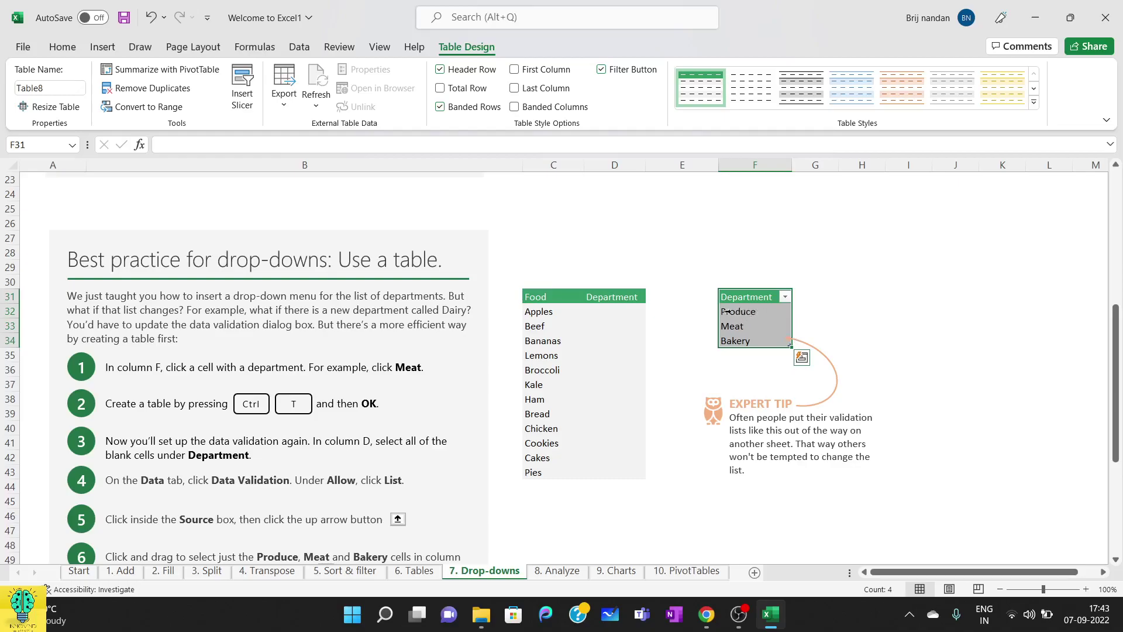
Set the data validation of the blank Department cells D32:D43 to allow a List.
click(620, 311)
key(shift+Down)
key(shift+Down)
key(shift+Down)
key(shift+Down)
key(shift+Down)
key(shift+Down)
key(shift+Down)
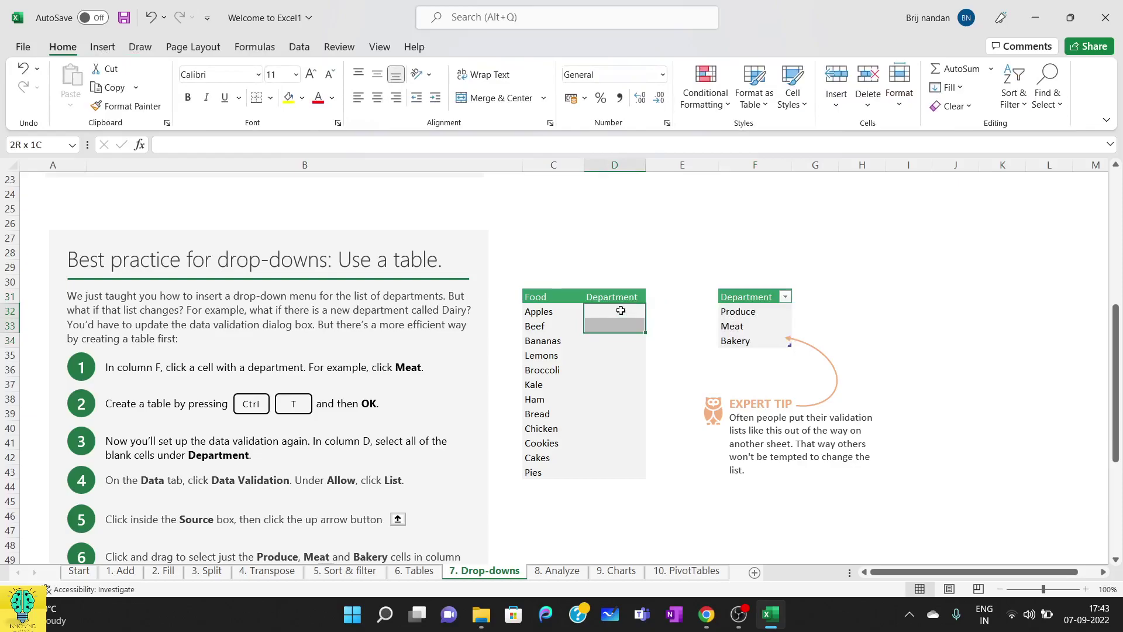
key(shift+Down)
key(shift+Down)
key(shift+Down)
key(shift+Down)
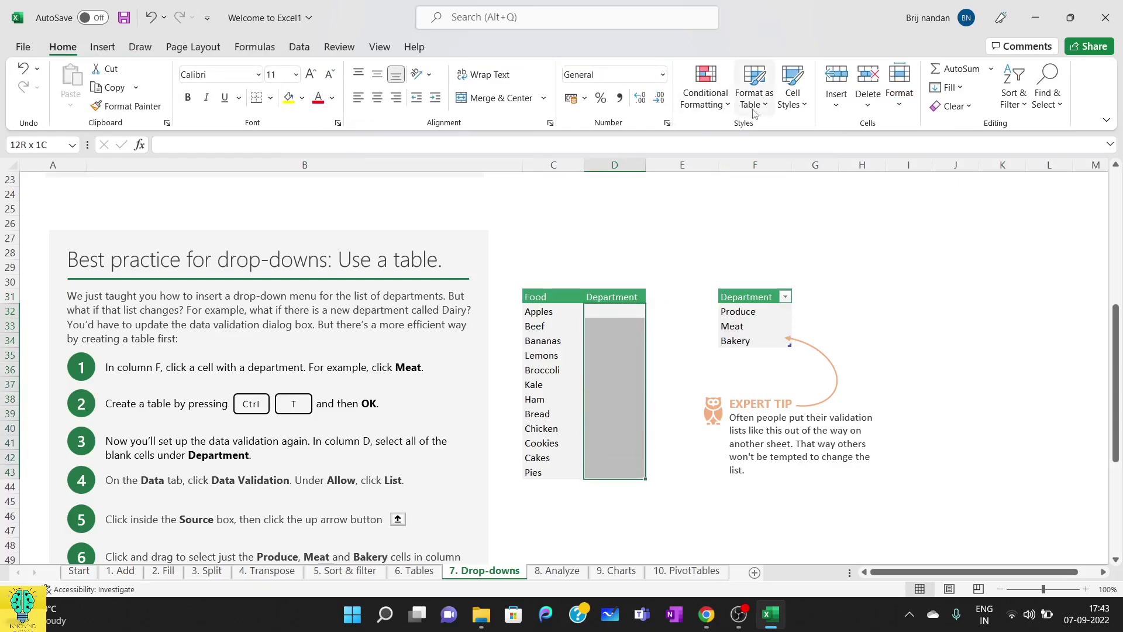
click(312, 48)
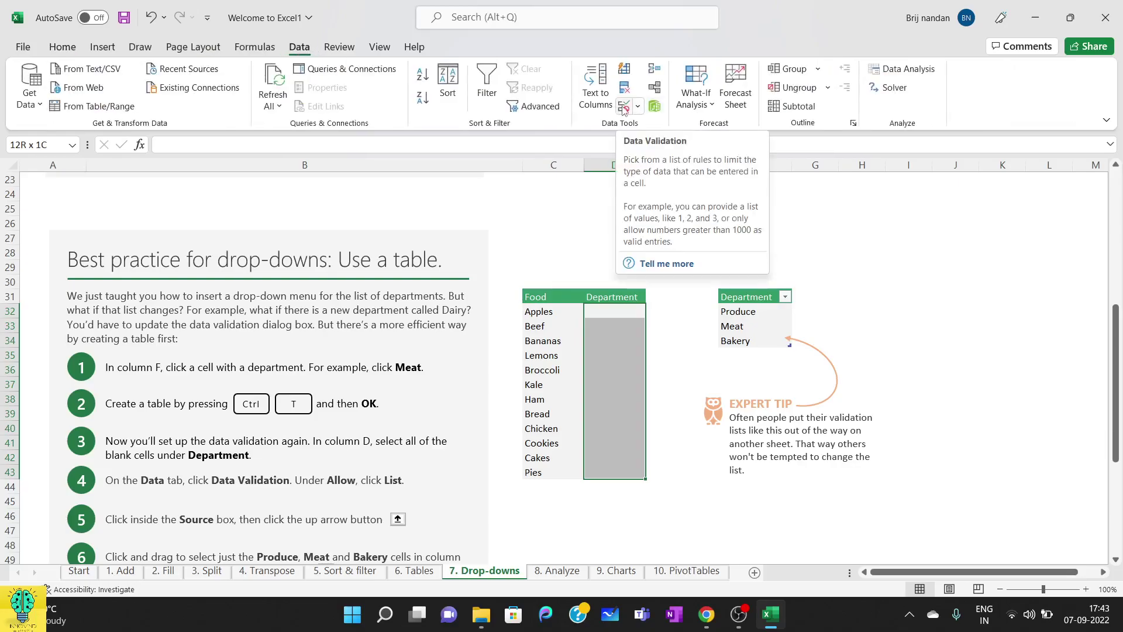
click(624, 107)
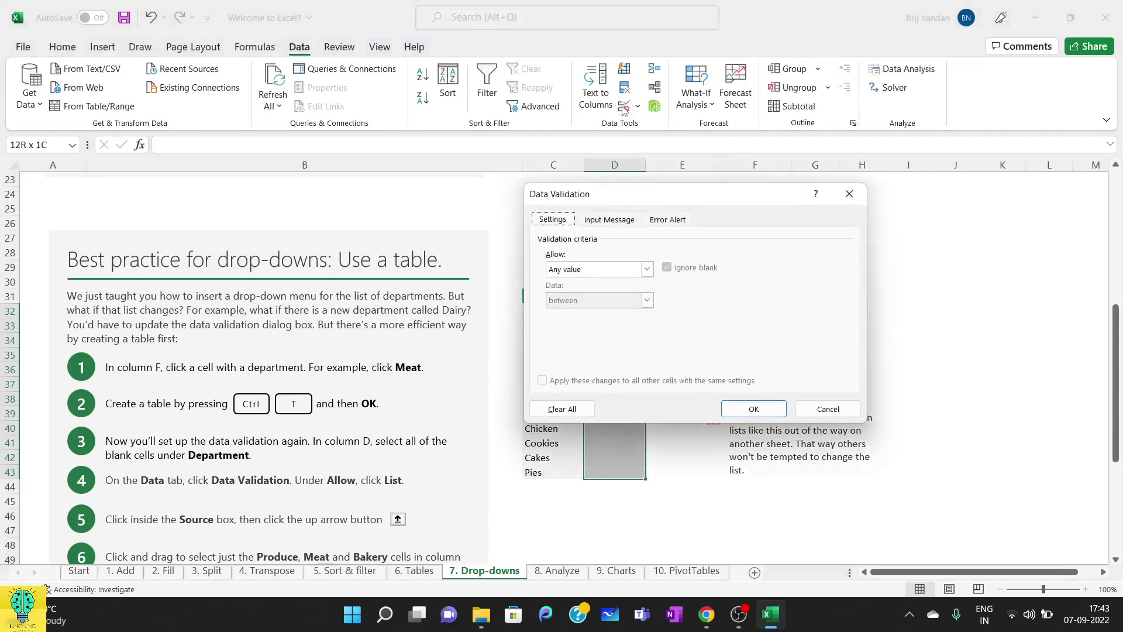
click(646, 269)
click(579, 313)
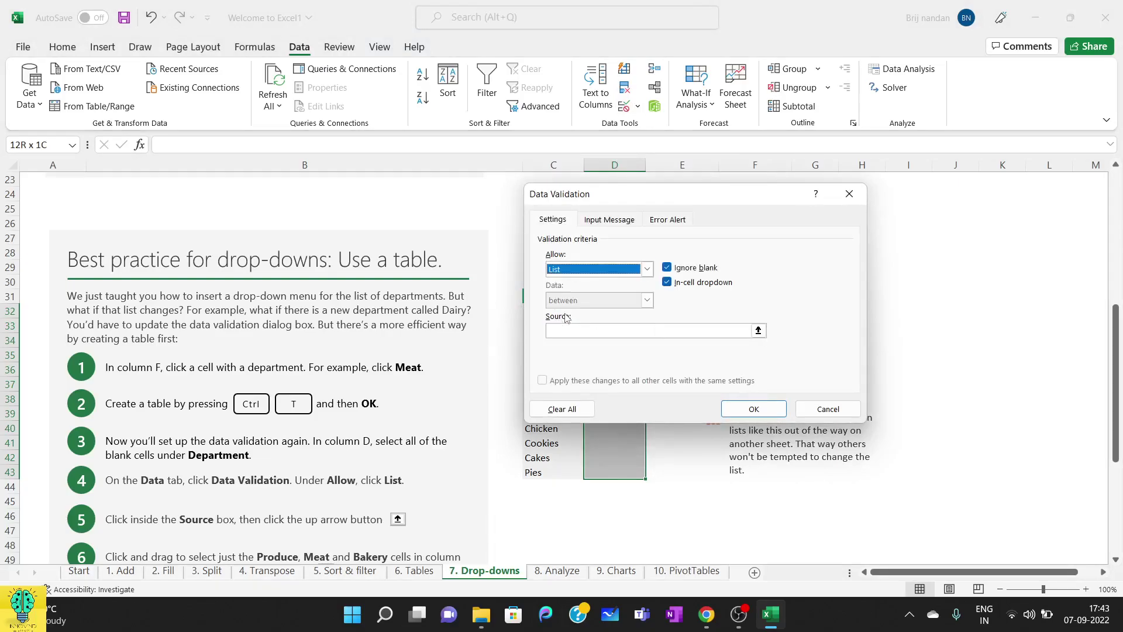
Use the Produce, Meat and Bakery cells F32:F34 as the validation list source, and choose Meat as the department for Apples.
click(677, 331)
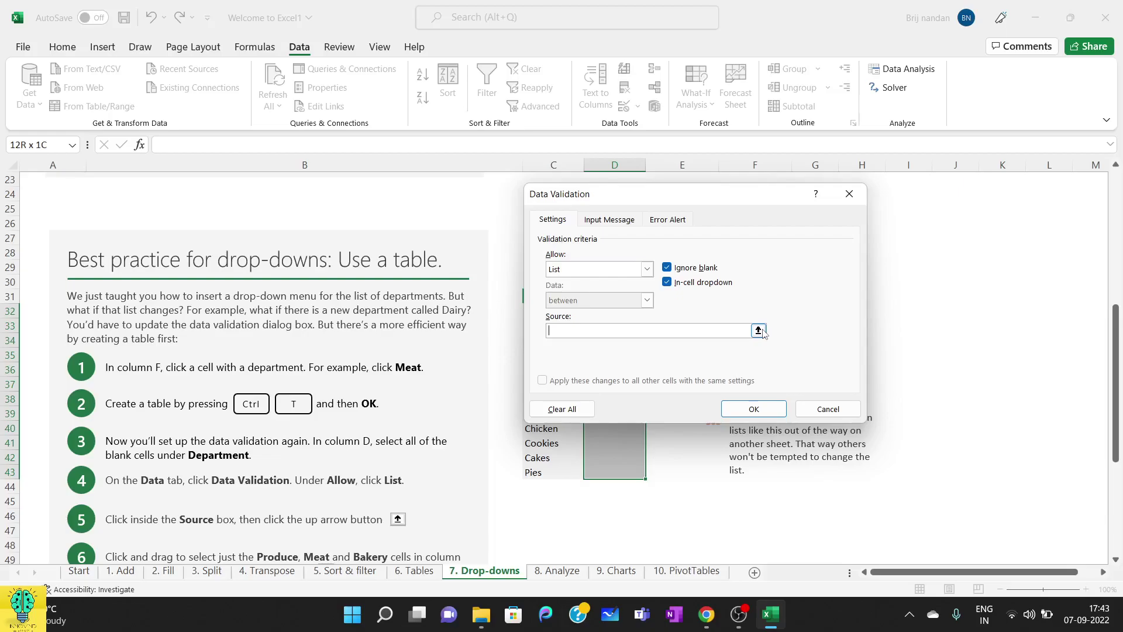
click(758, 330)
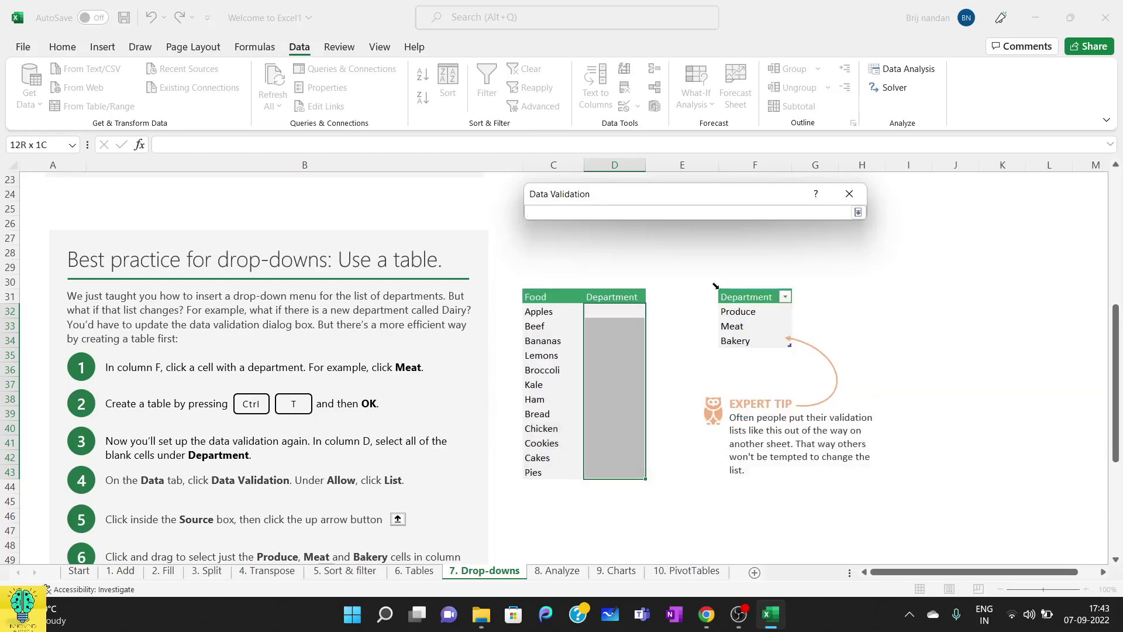
click(756, 311)
drag(755, 326, 764, 345)
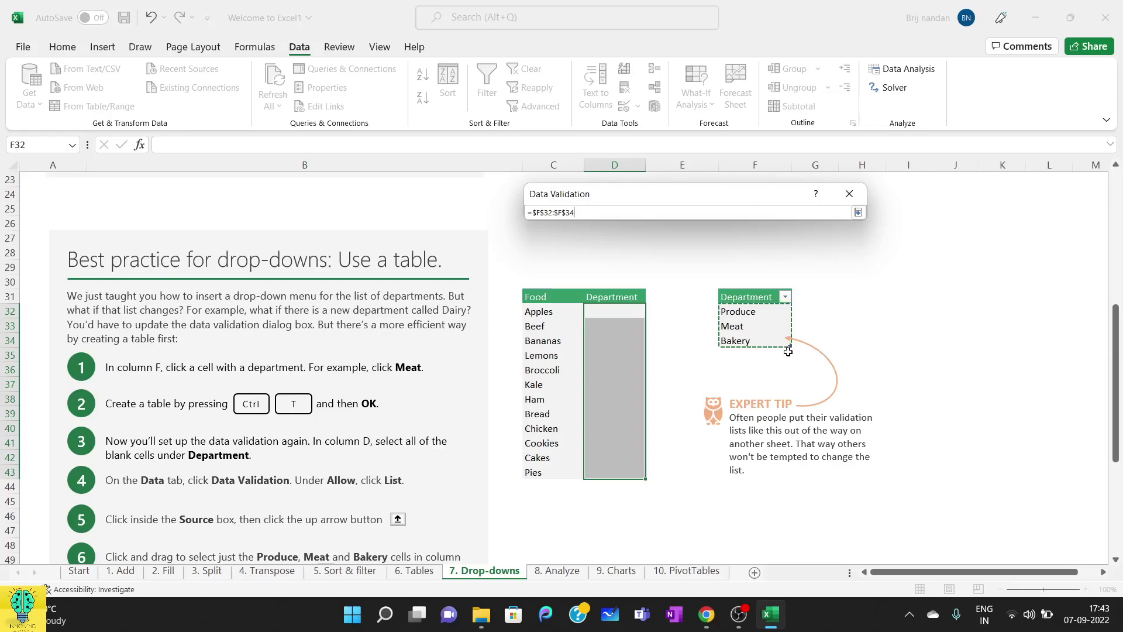
key(Return)
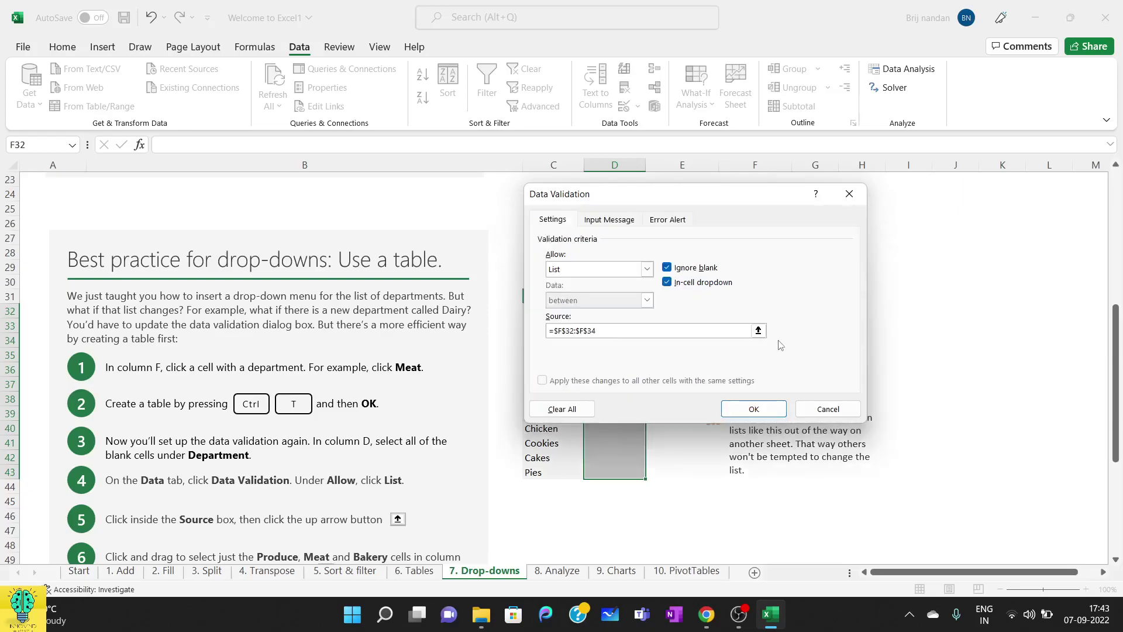
click(750, 410)
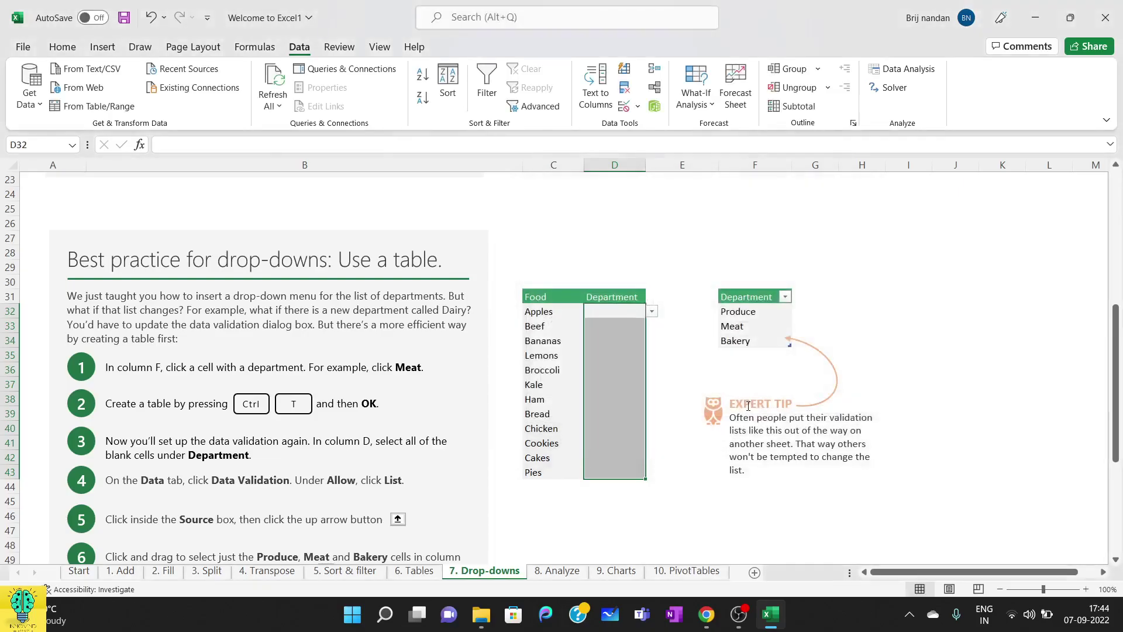
click(653, 315)
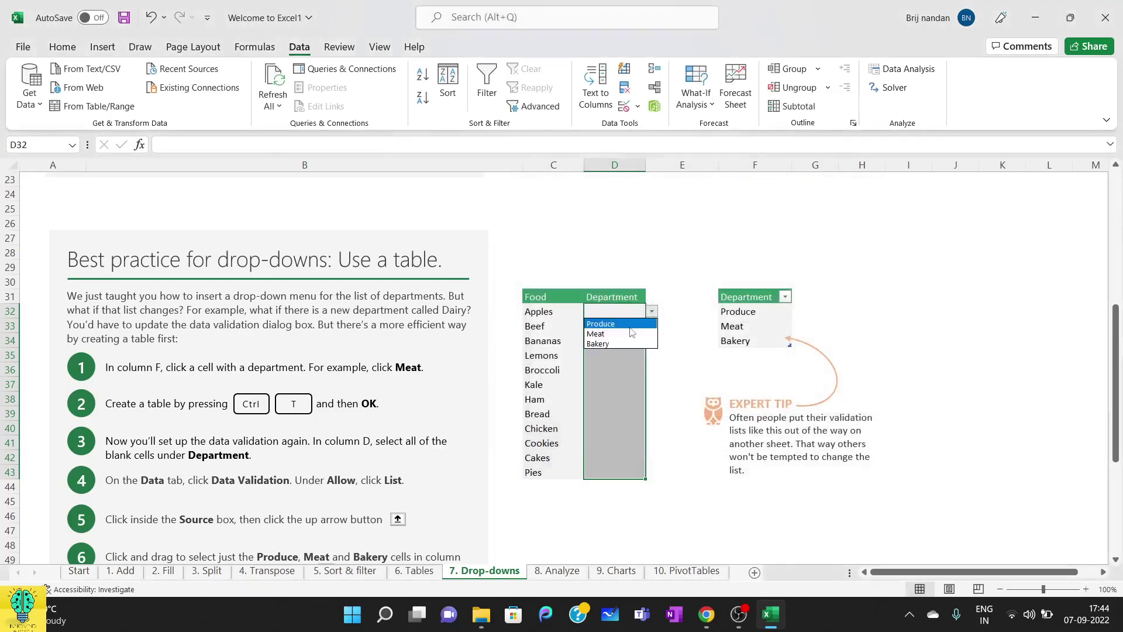
click(626, 331)
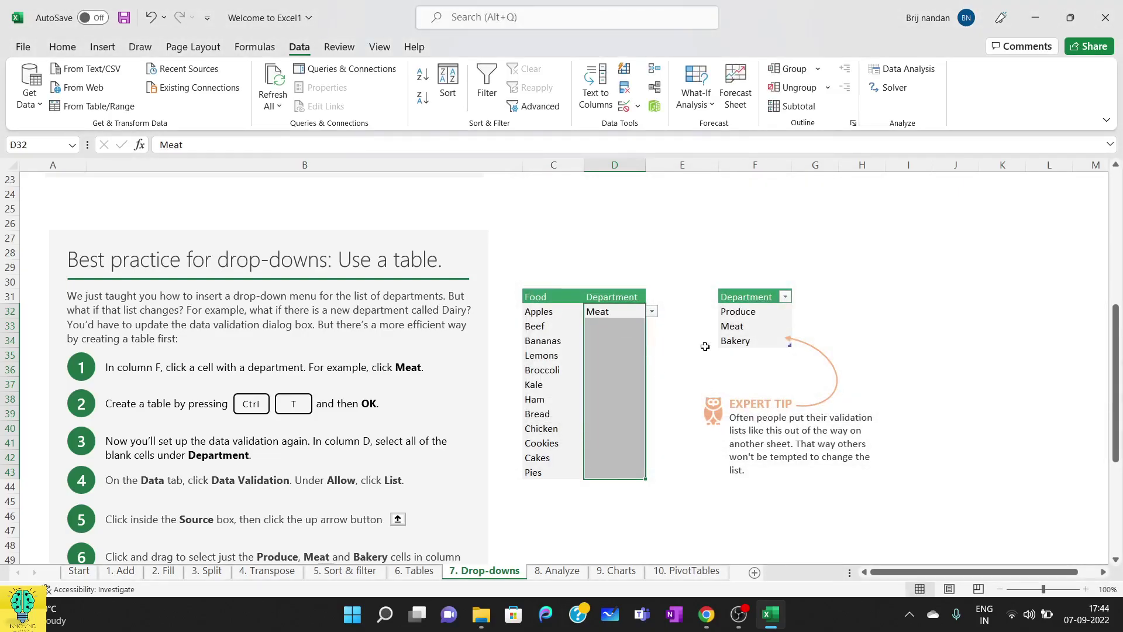
Add electronics as a new department in F35, directly below Bakery in the department table.
click(755, 343)
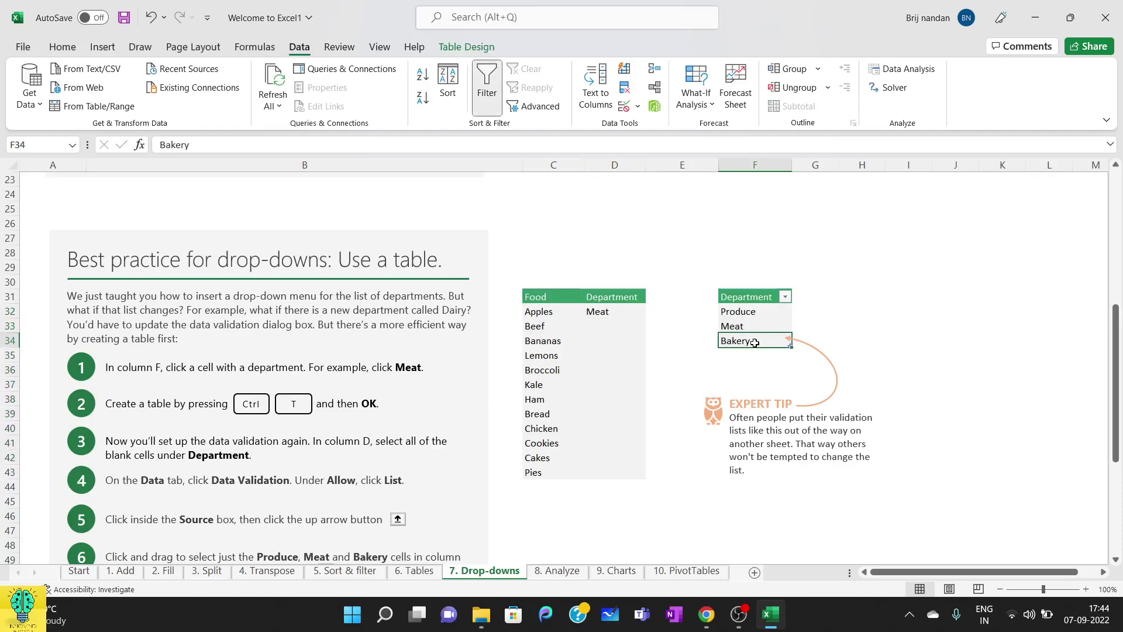
key(Return)
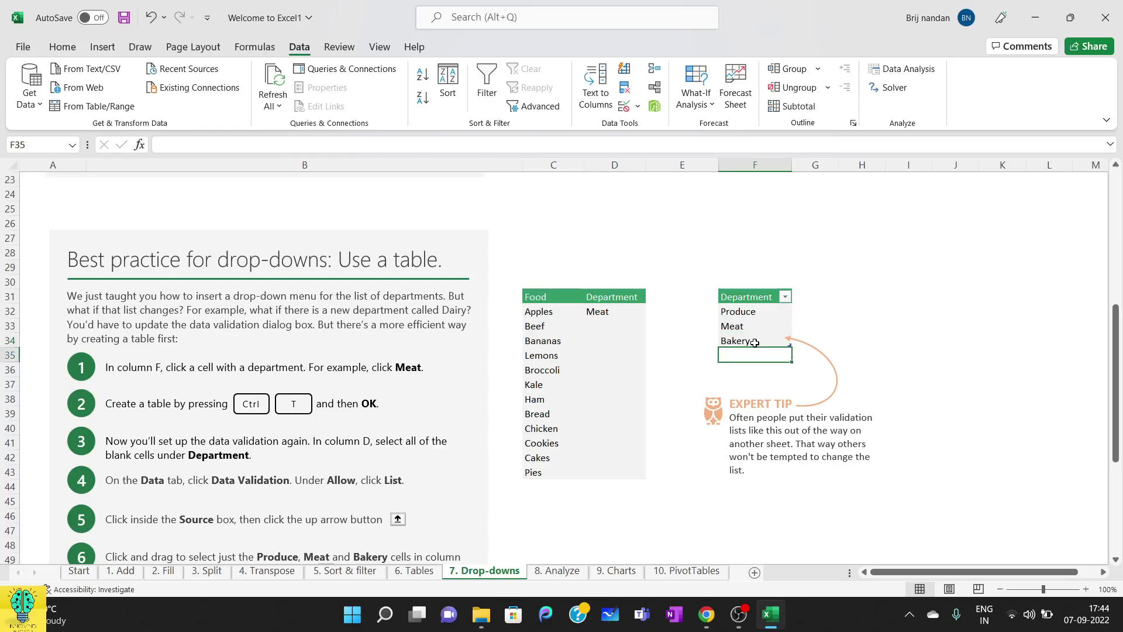
text(elec)
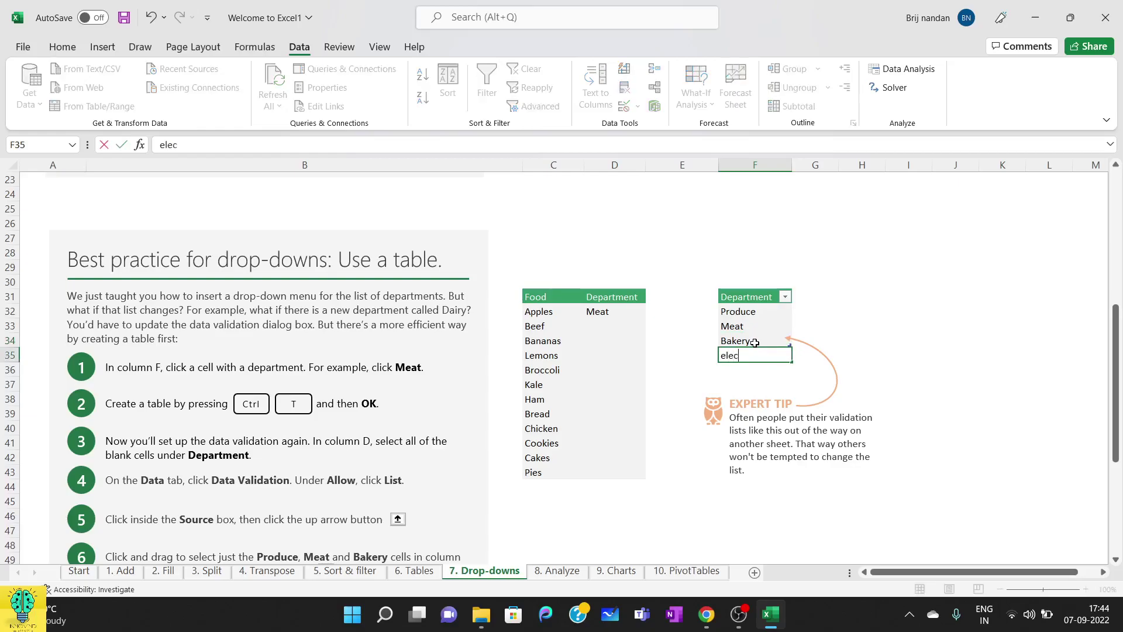
text(tronics)
key(Return)
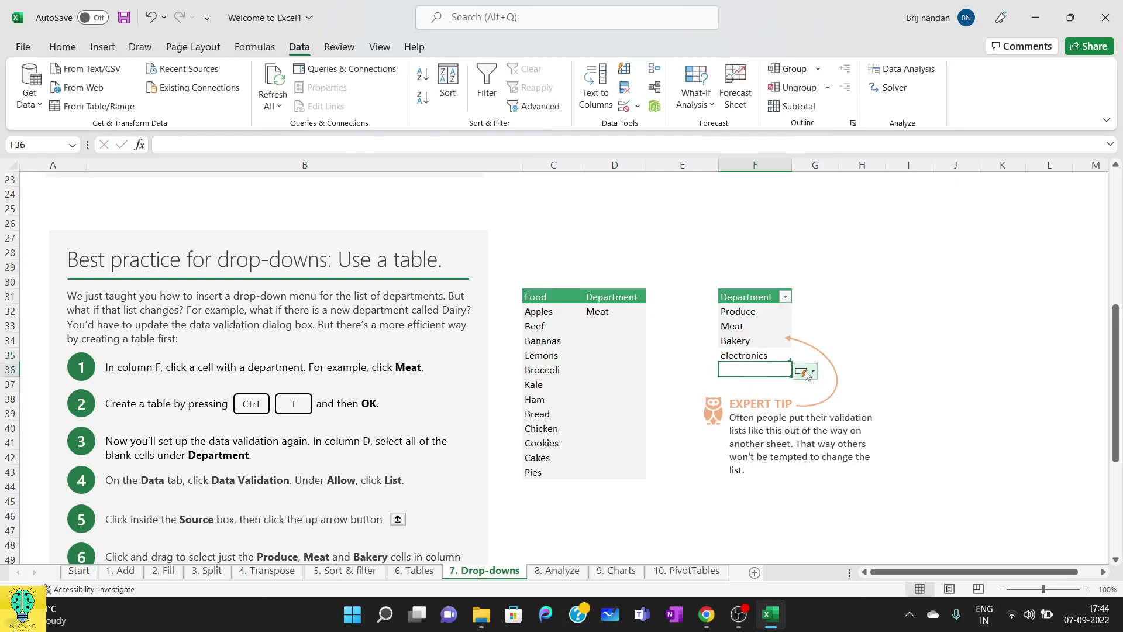
click(878, 344)
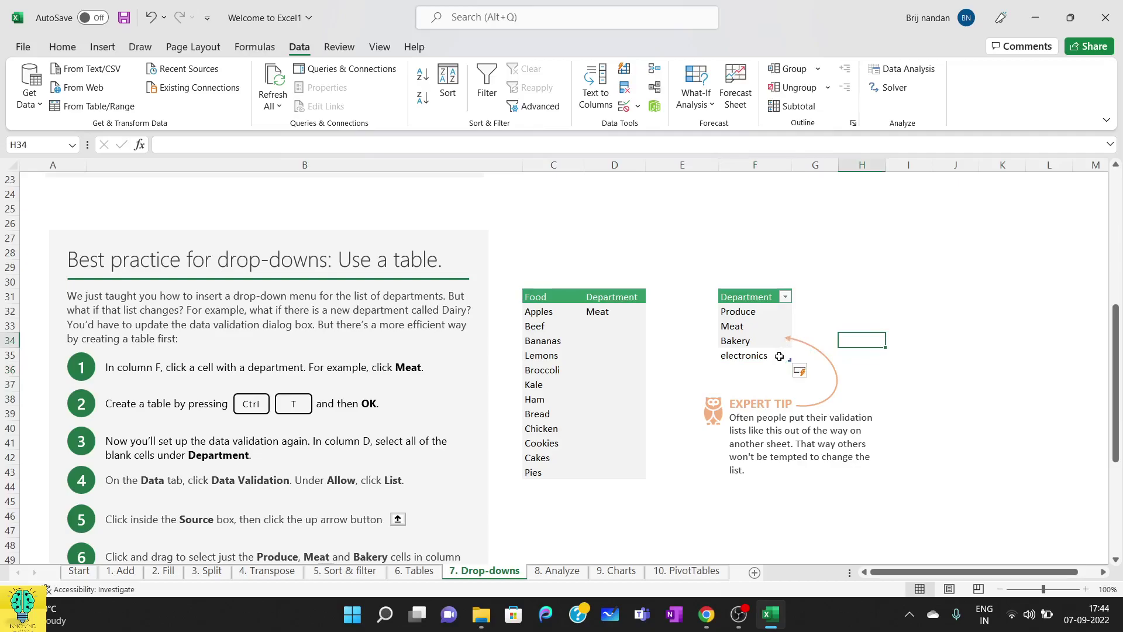
Check the Apples and Kale drop-down choices for the added department and review the remaining best-practice instructions.
click(628, 312)
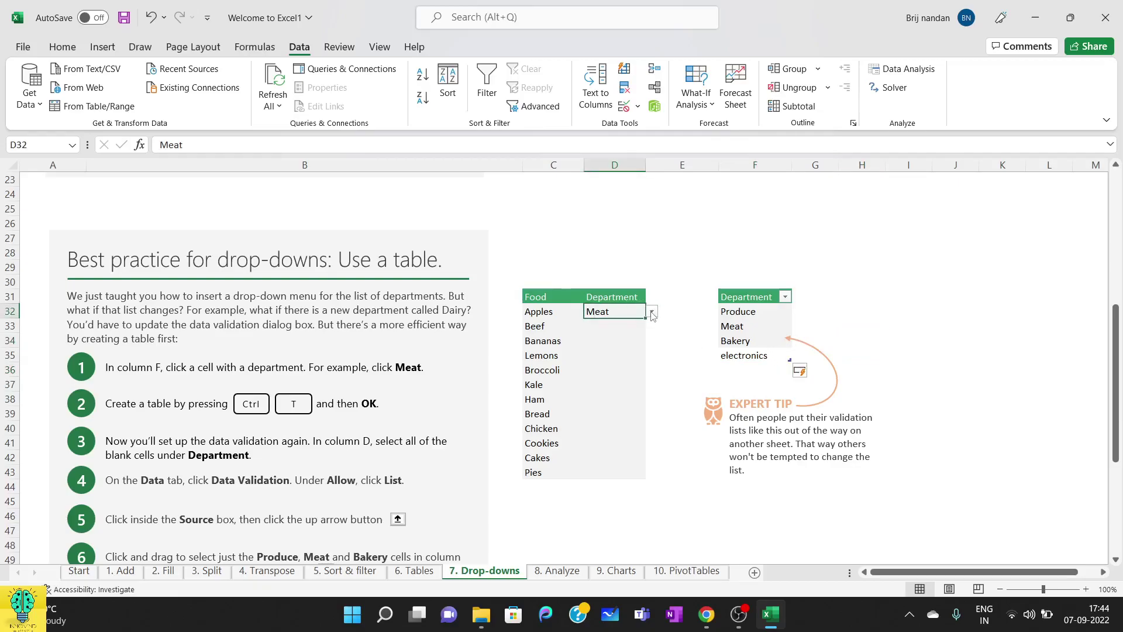
click(651, 312)
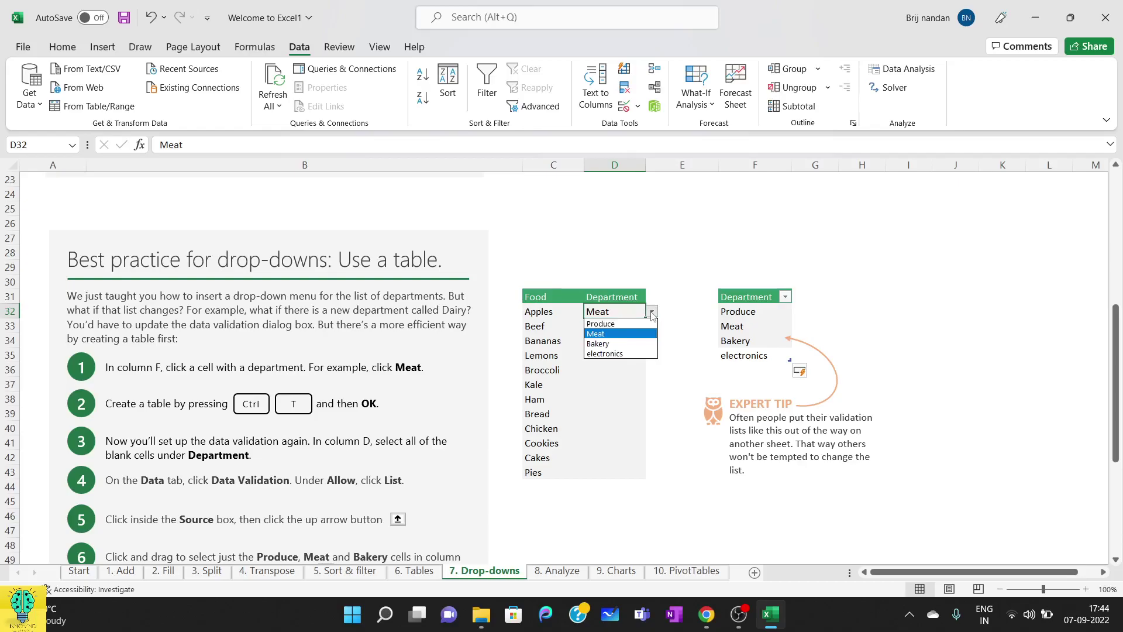
click(620, 383)
click(643, 379)
click(652, 384)
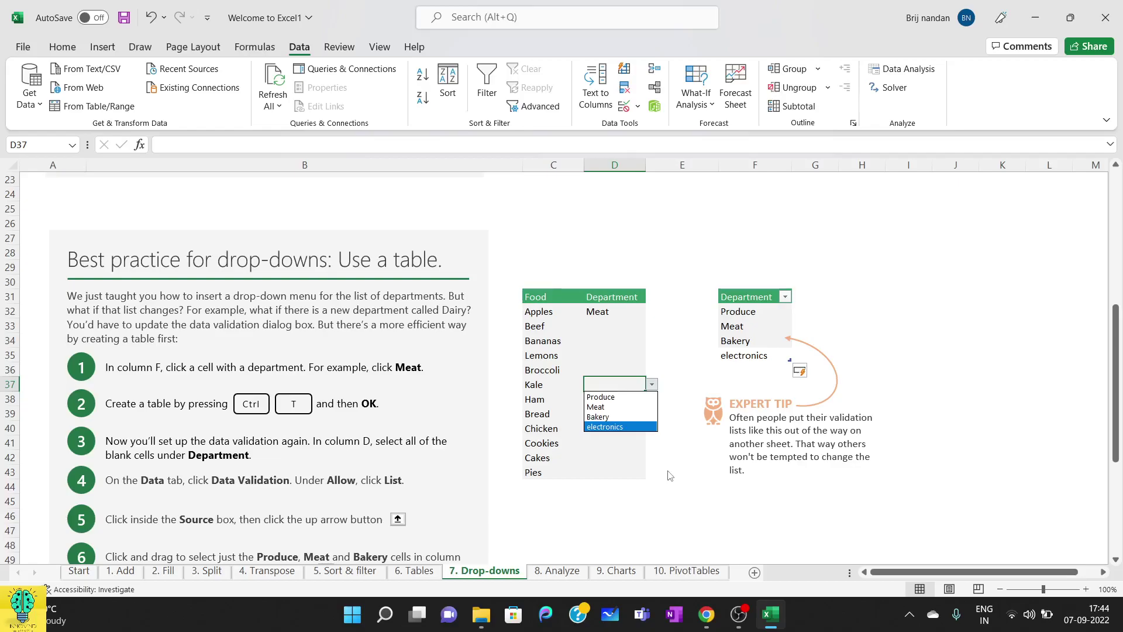
key(Escape)
scroll(668, 470, down, 1)
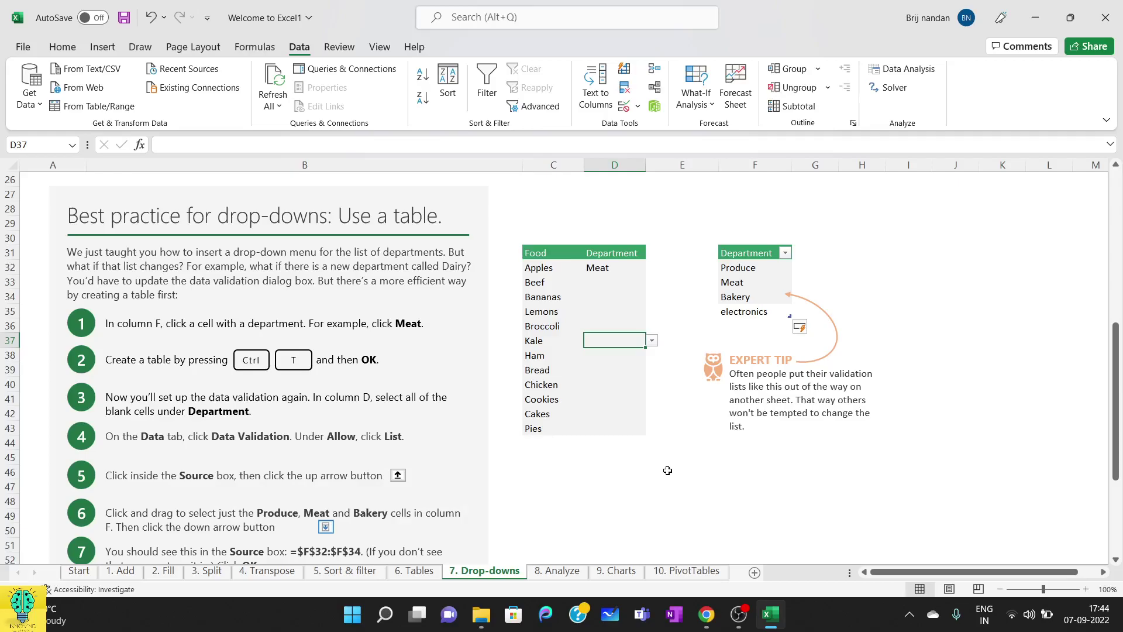
scroll(668, 471, down, 2)
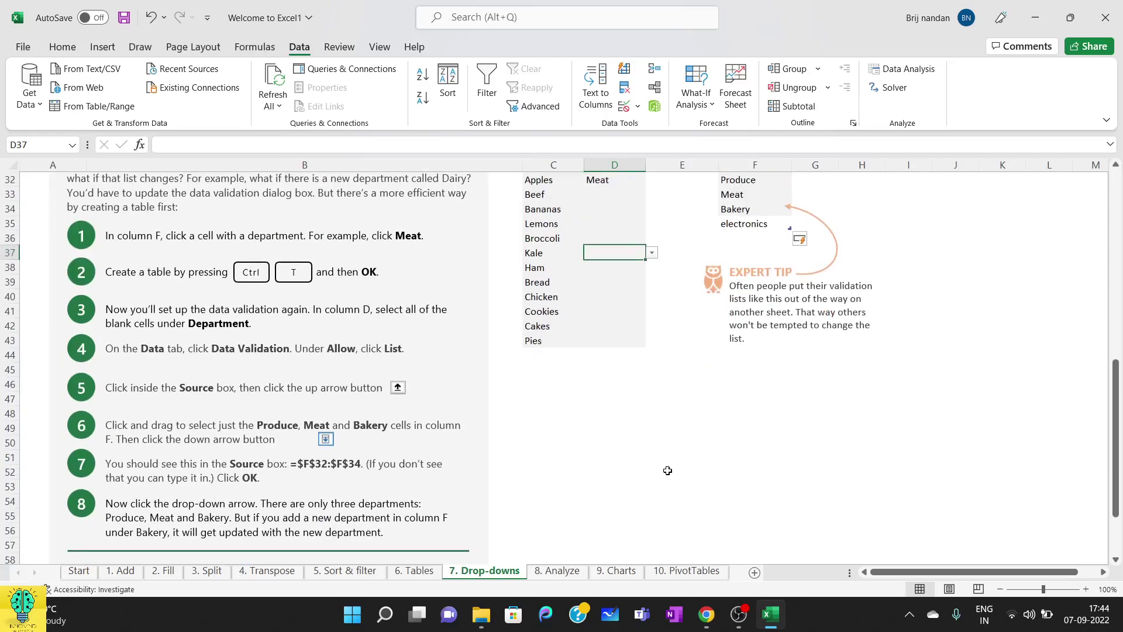
scroll(667, 470, down, 1)
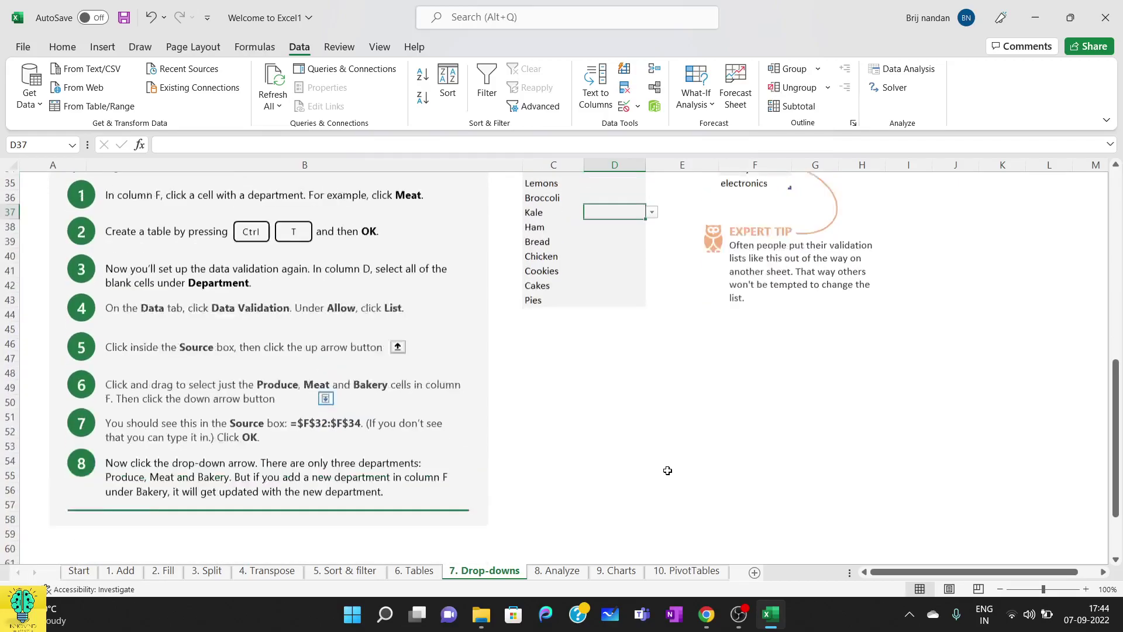
scroll(668, 470, up, 4)
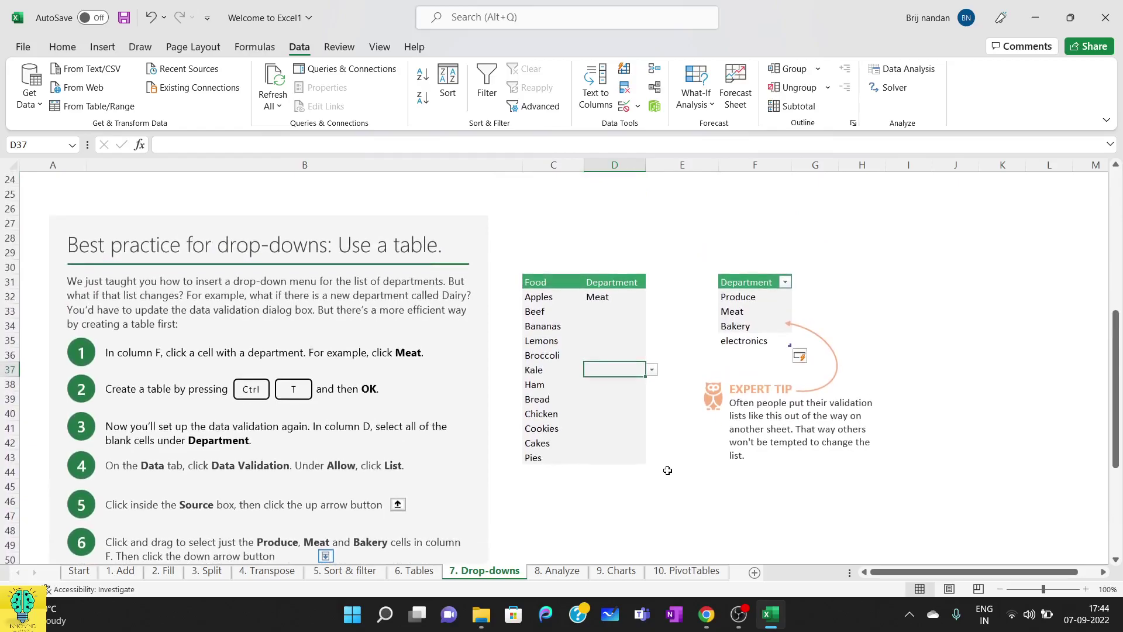